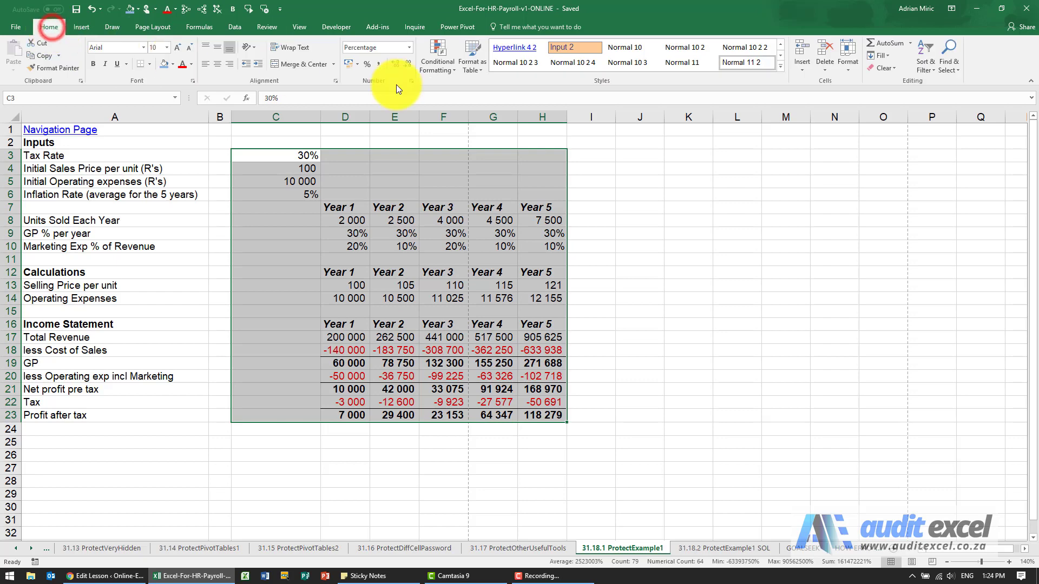
# - Select only the numeric constants within C3:H23 using Go To Special, excluding text, logicals and errors, and fill them blue
pyautogui.click(942, 67)
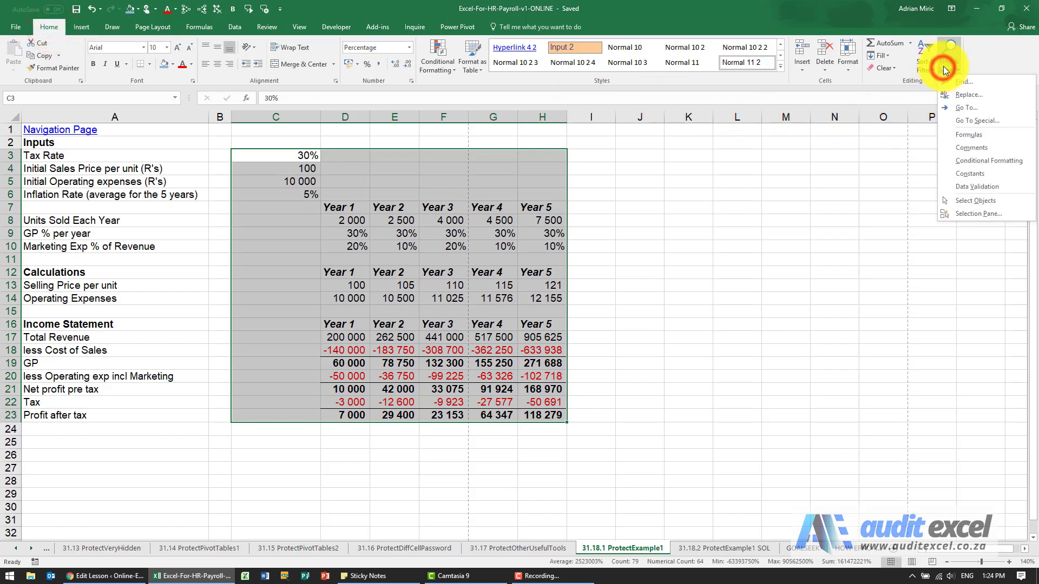
pyautogui.click(972, 120)
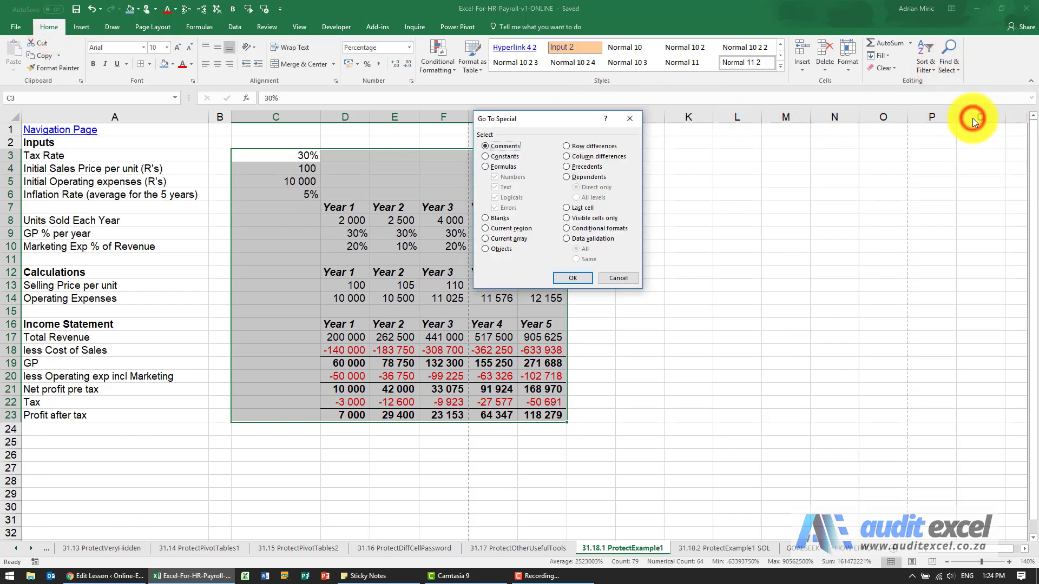
pyautogui.moveTo(562, 125); pyautogui.dragTo(664, 137)
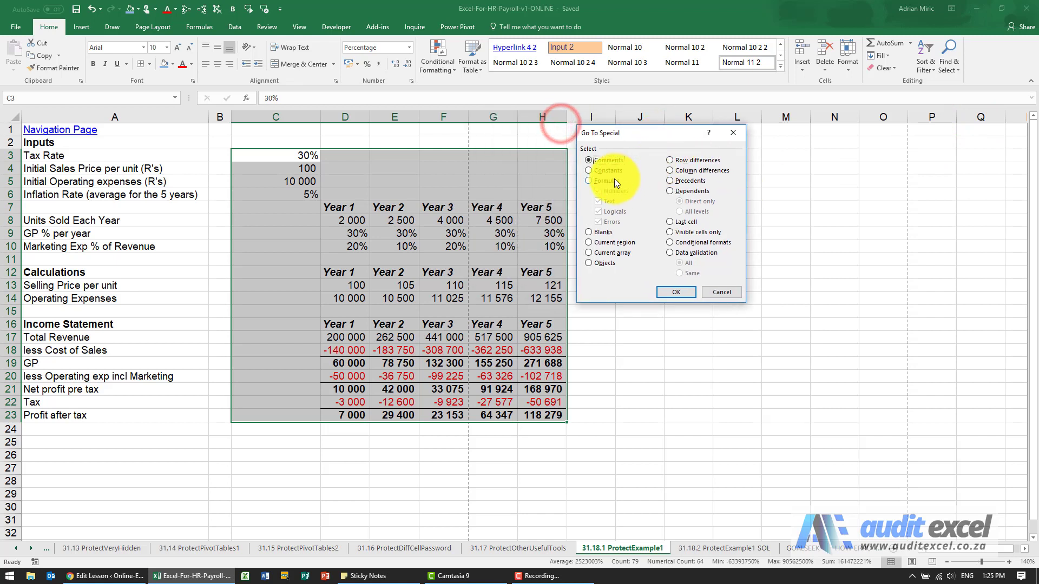
pyautogui.click(599, 172)
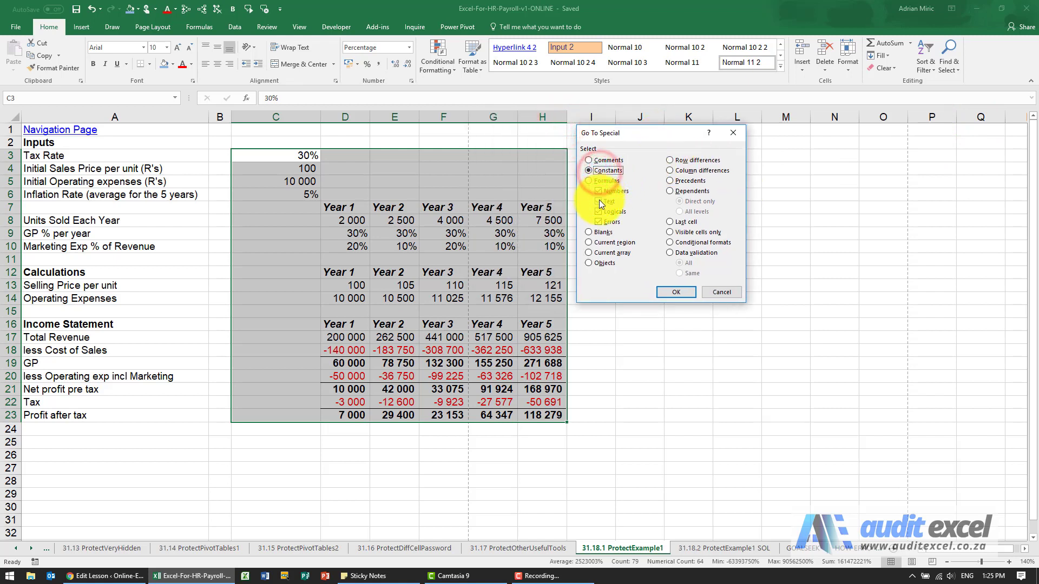
pyautogui.click(598, 201)
pyautogui.click(598, 211)
pyautogui.click(597, 221)
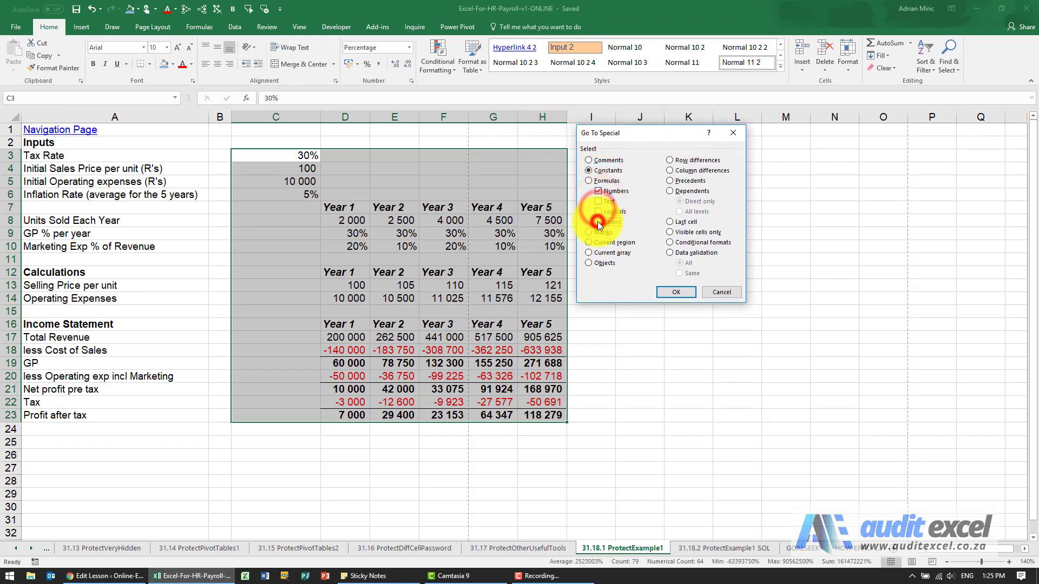
pyautogui.click(673, 292)
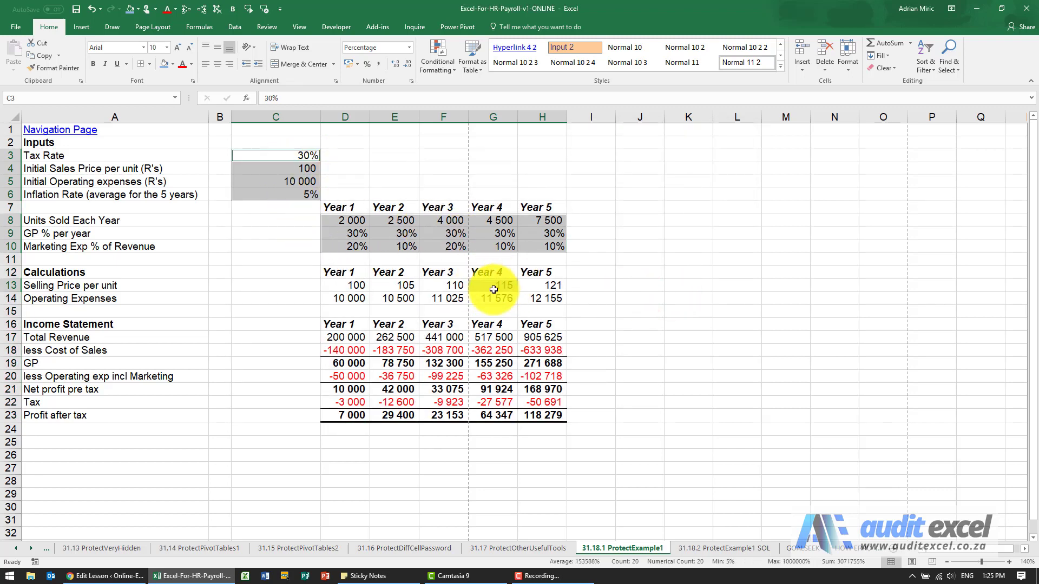
pyautogui.click(162, 66)
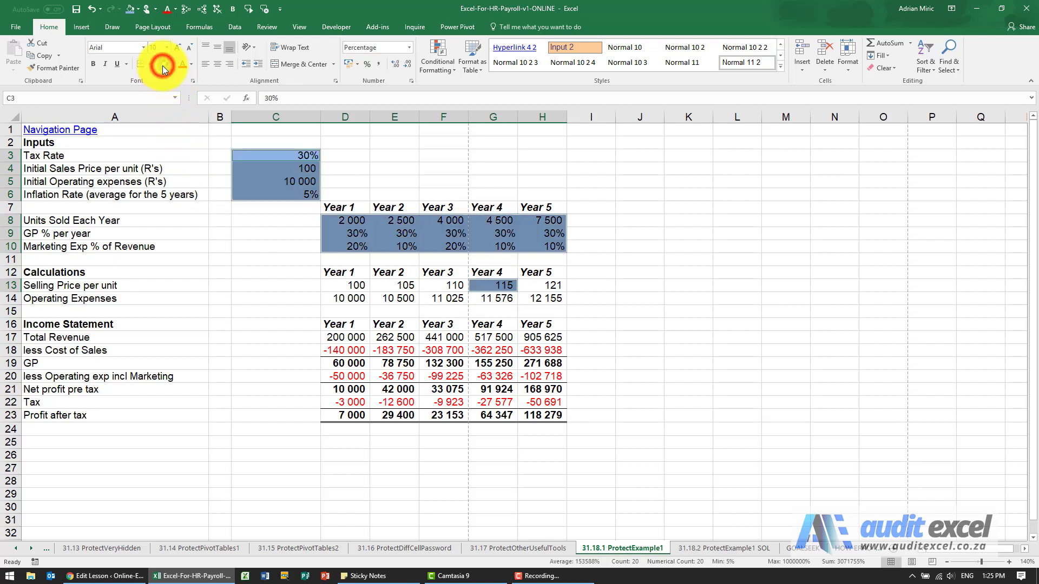
# - Replace the hardcoded Year 4 selling price in G13 with the formula copied from F13
pyautogui.click(460, 285)
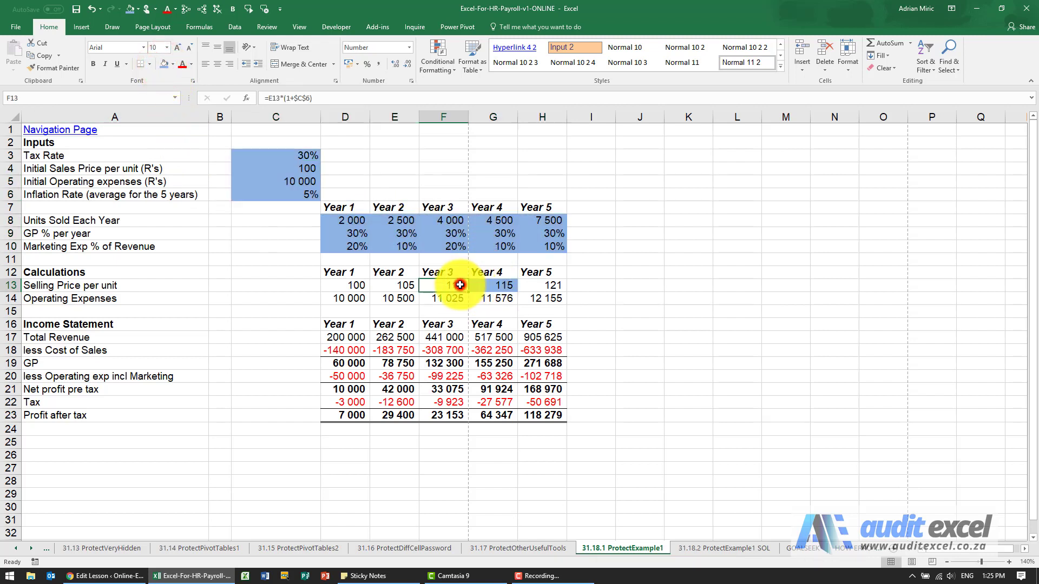
pyautogui.click(487, 286)
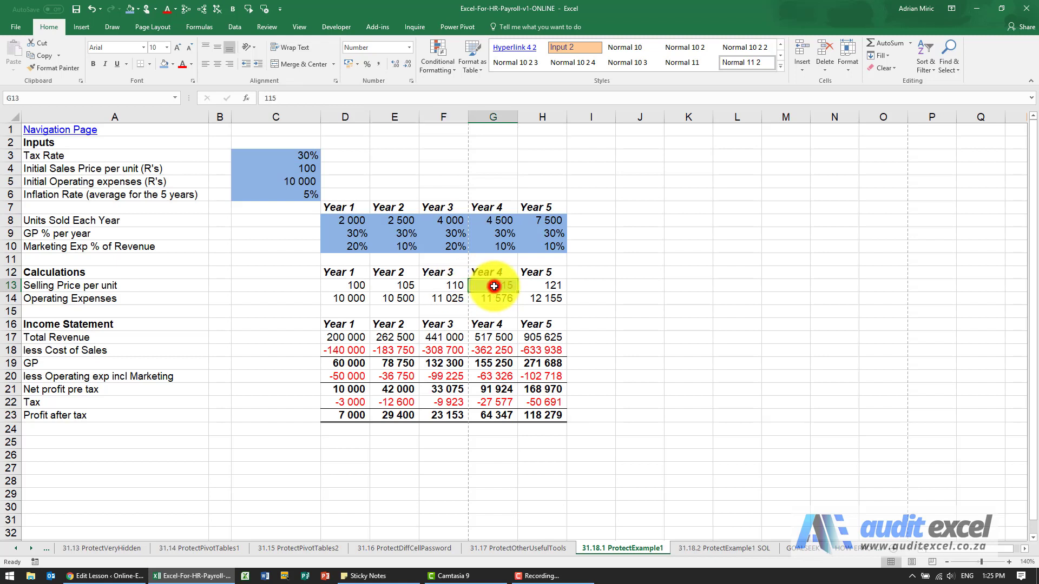
pyautogui.click(449, 286)
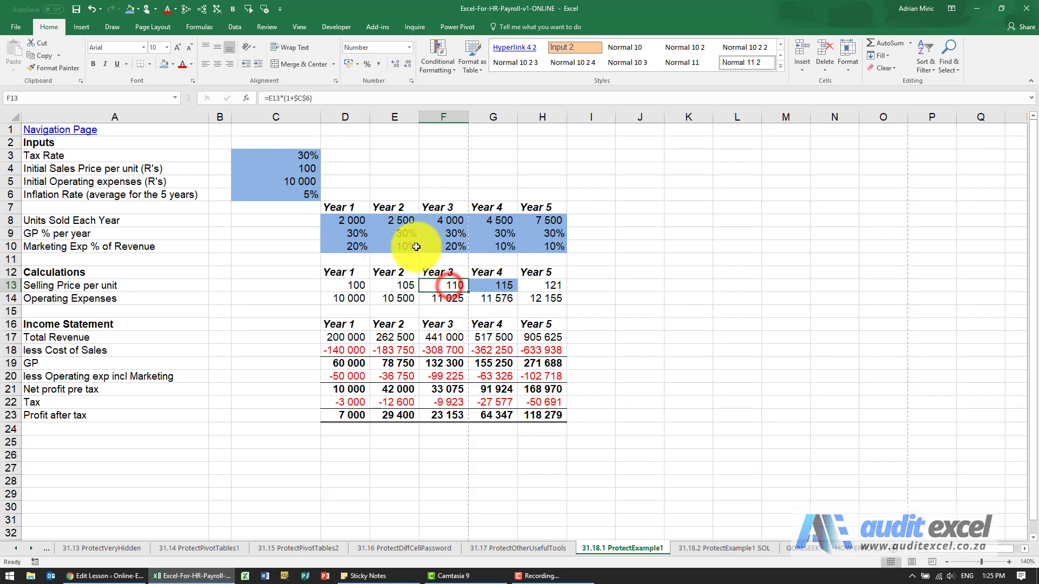
pyautogui.click(336, 102)
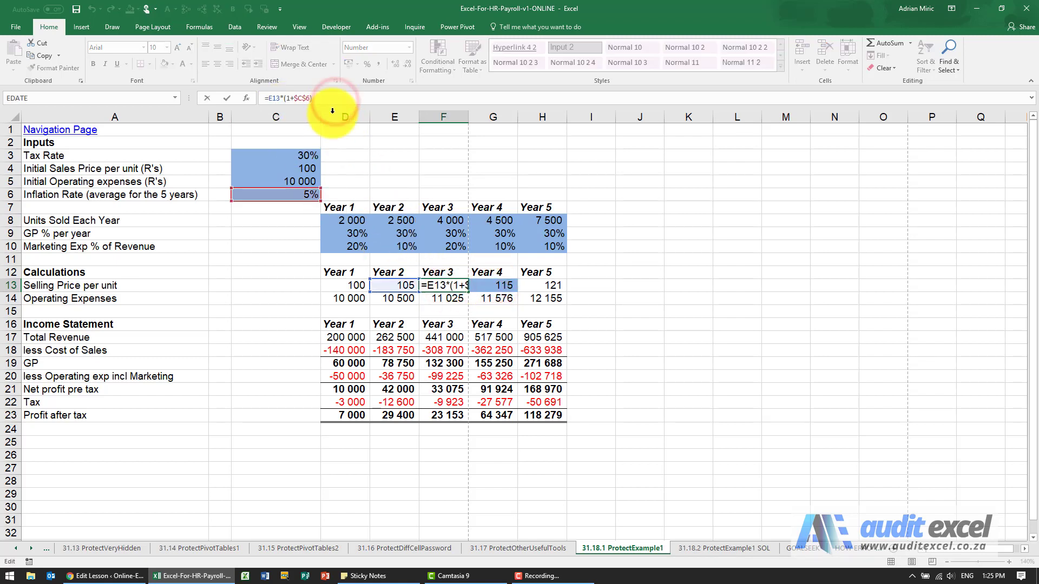
pyautogui.press('Escape')
pyautogui.hotkey('ctrl', 'c')
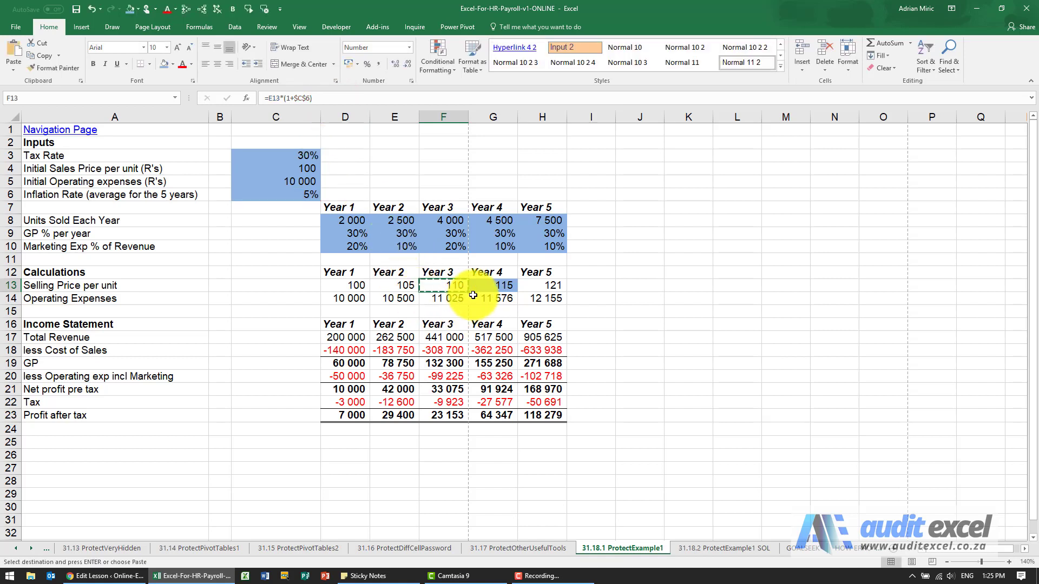
pyautogui.click(484, 286)
pyautogui.hotkey('ctrl', 'v')
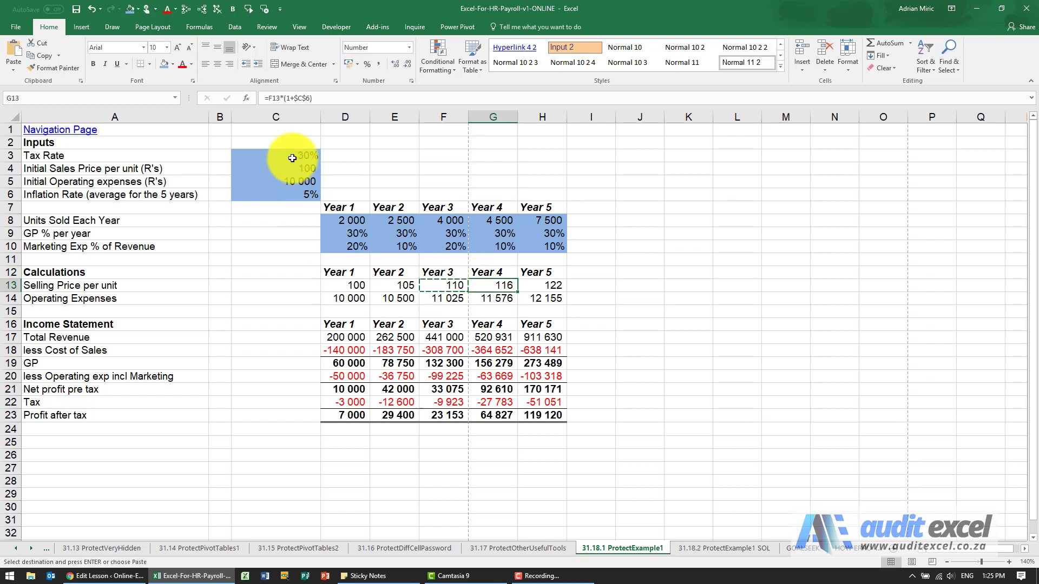
# - Select only the numeric constants within C3:H23 again and turn off their Locked protection setting
pyautogui.moveTo(292, 157); pyautogui.dragTo(526, 411)
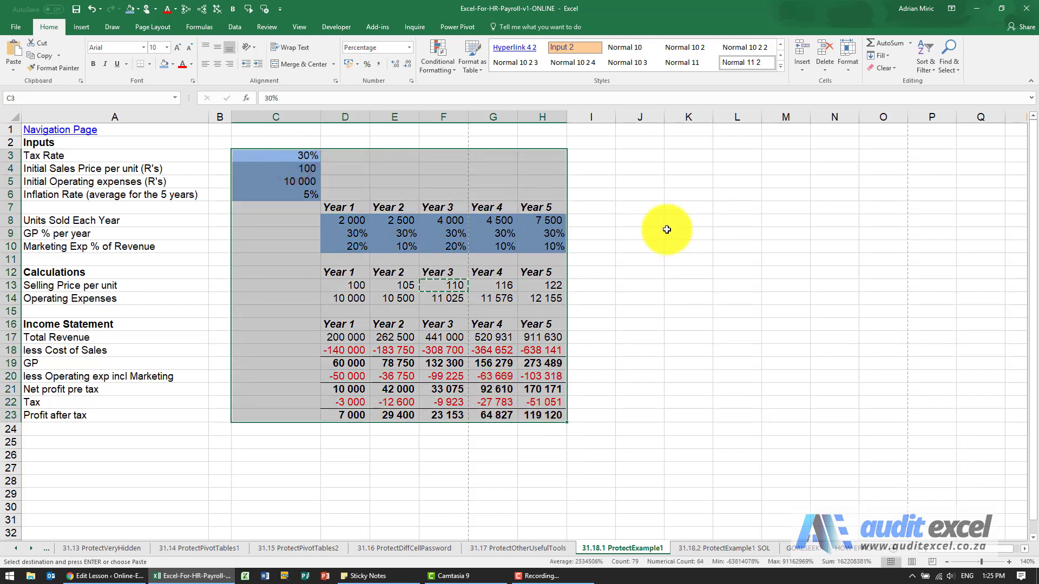
pyautogui.click(953, 67)
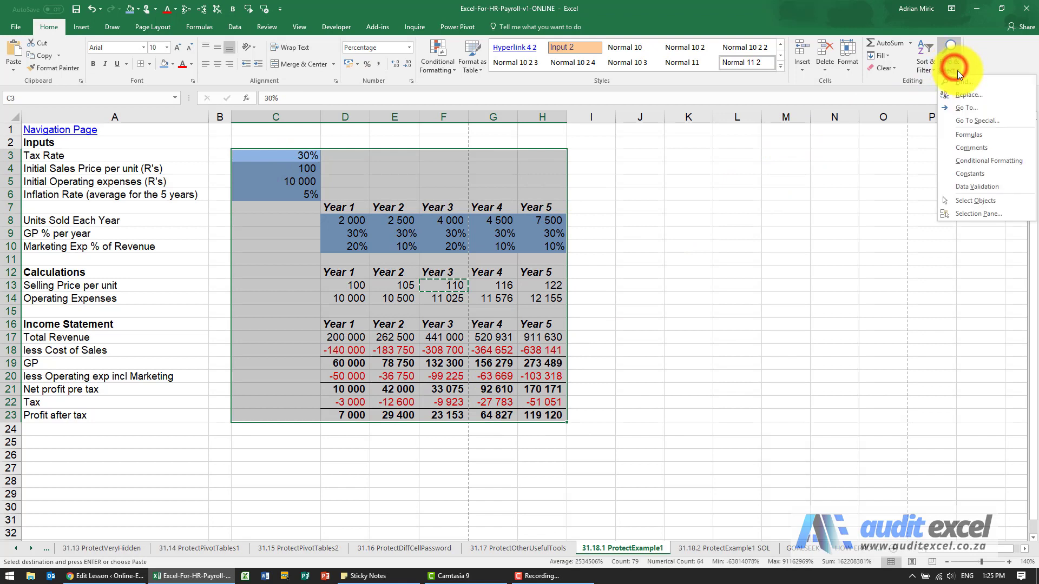
pyautogui.click(969, 123)
pyautogui.click(605, 170)
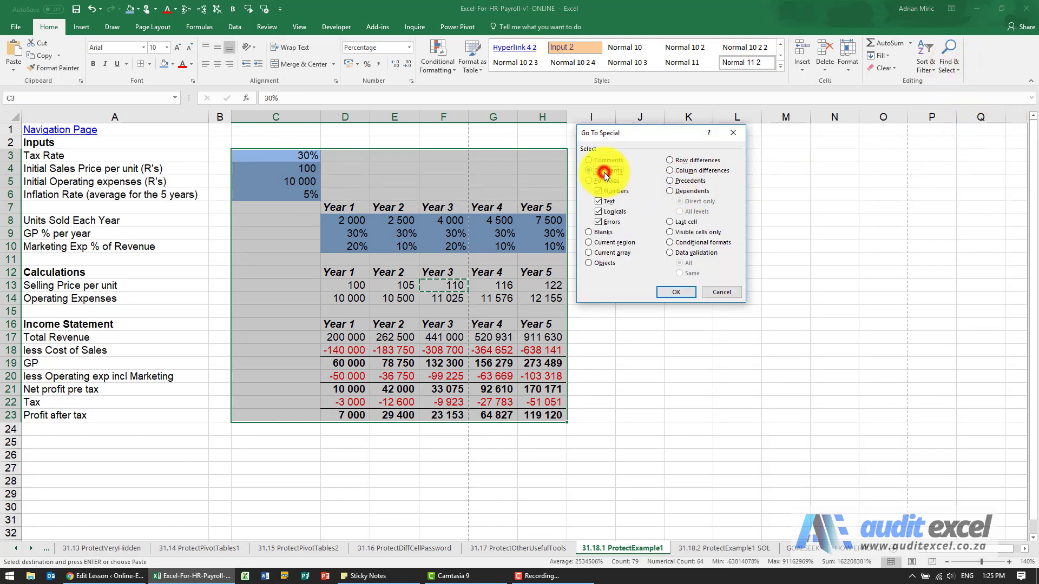
pyautogui.click(599, 201)
pyautogui.click(599, 211)
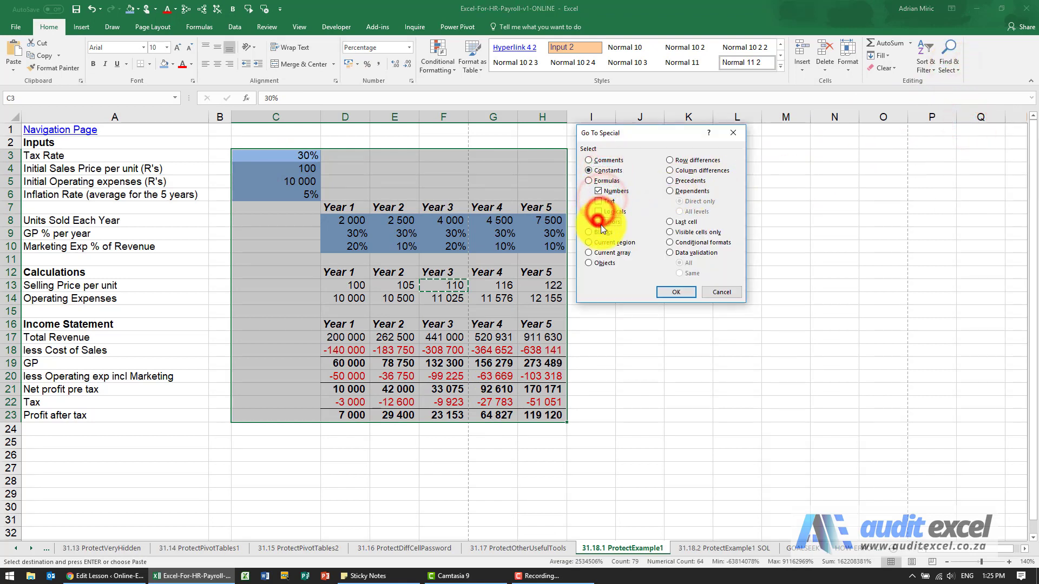
pyautogui.click(598, 222)
pyautogui.click(673, 292)
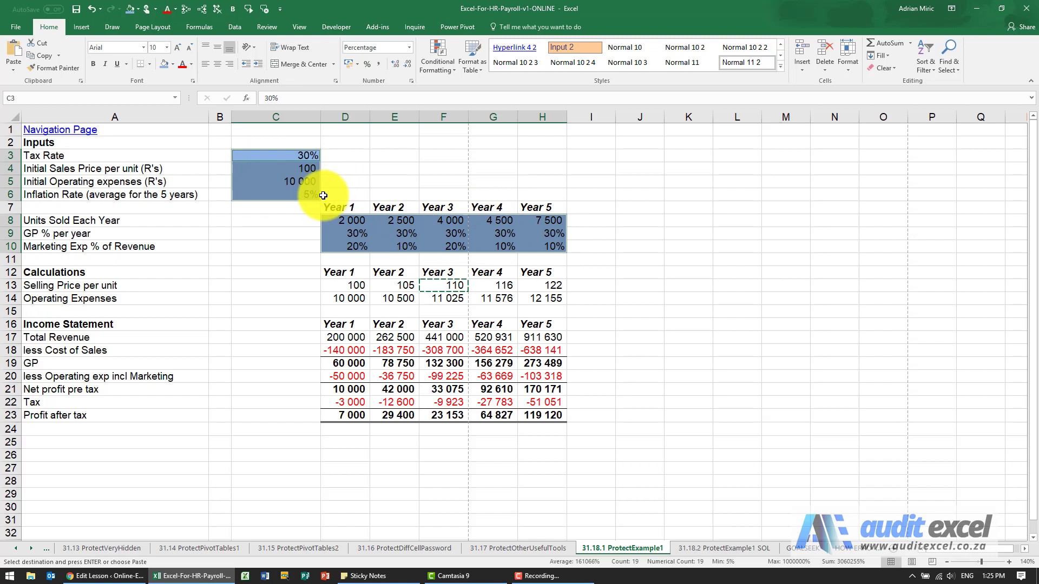
pyautogui.hotkey('ctrl', '1')
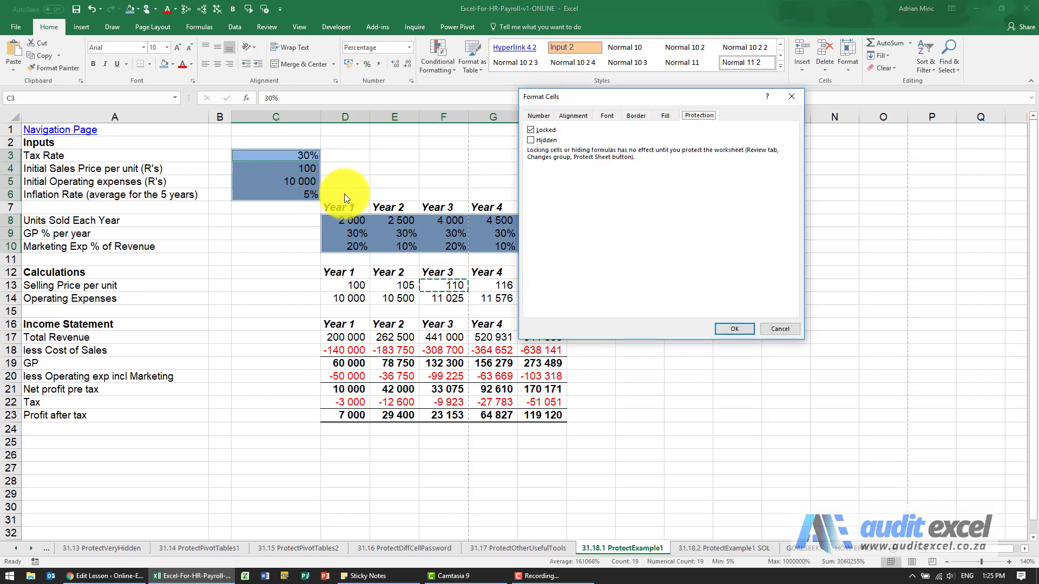
pyautogui.click(529, 131)
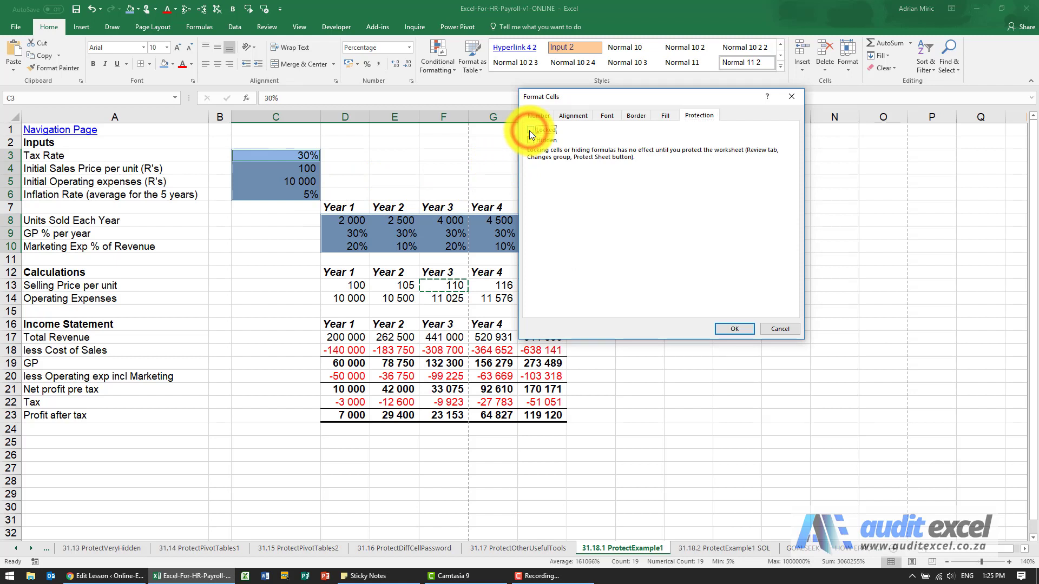
pyautogui.click(731, 329)
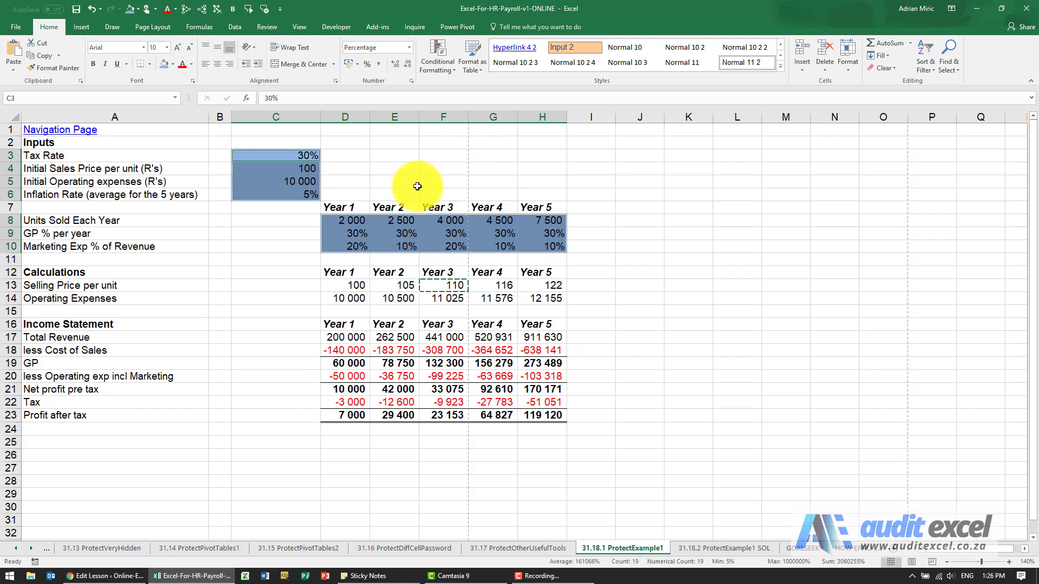
# - Turn the Locked setting back on for the inflation rate cell C6 and give it a lighter blue fill
pyautogui.click(359, 244)
pyautogui.click(409, 194)
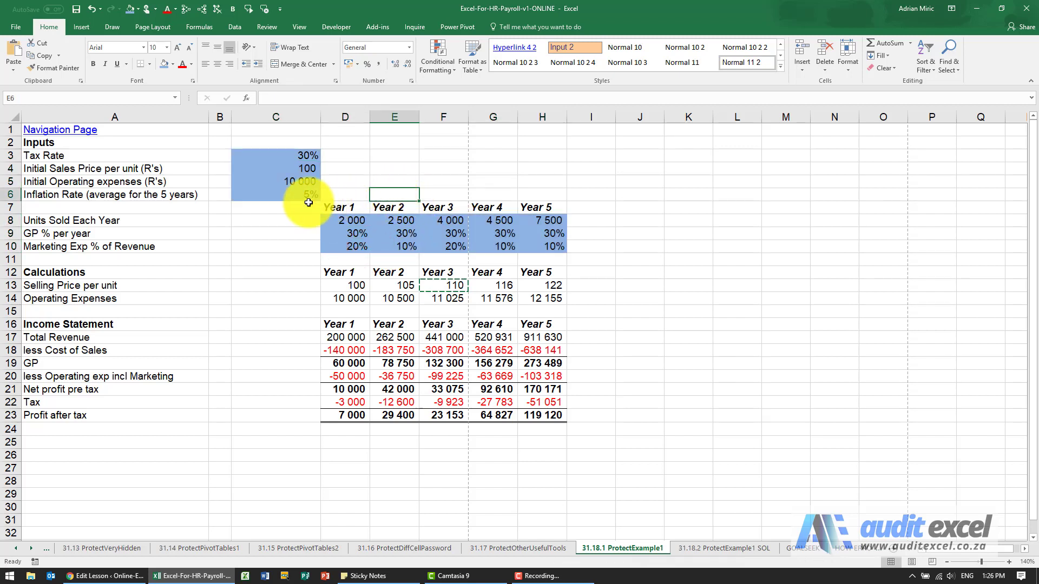
pyautogui.click(278, 195)
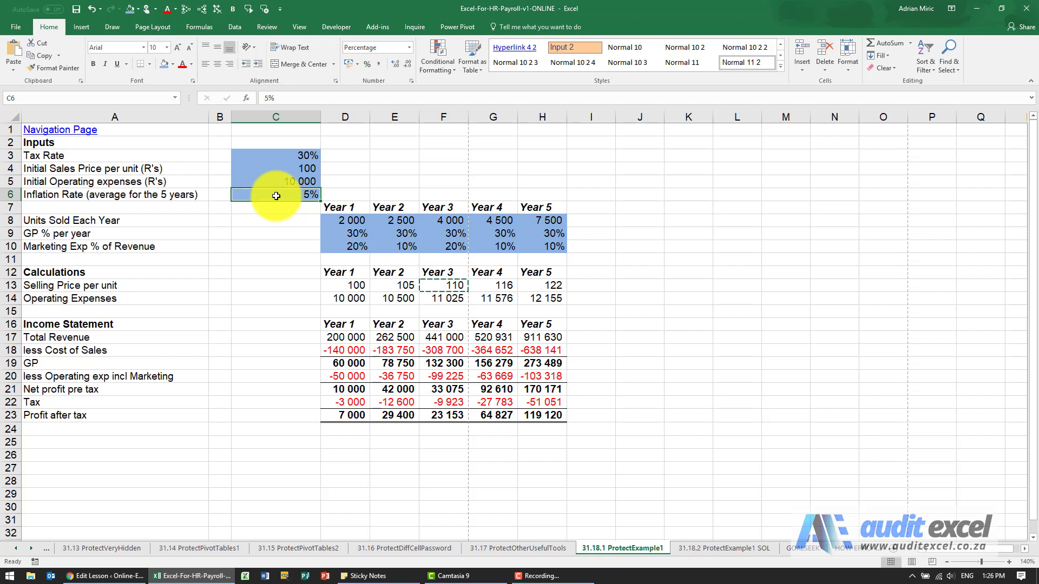
pyautogui.hotkey('ctrl', '1')
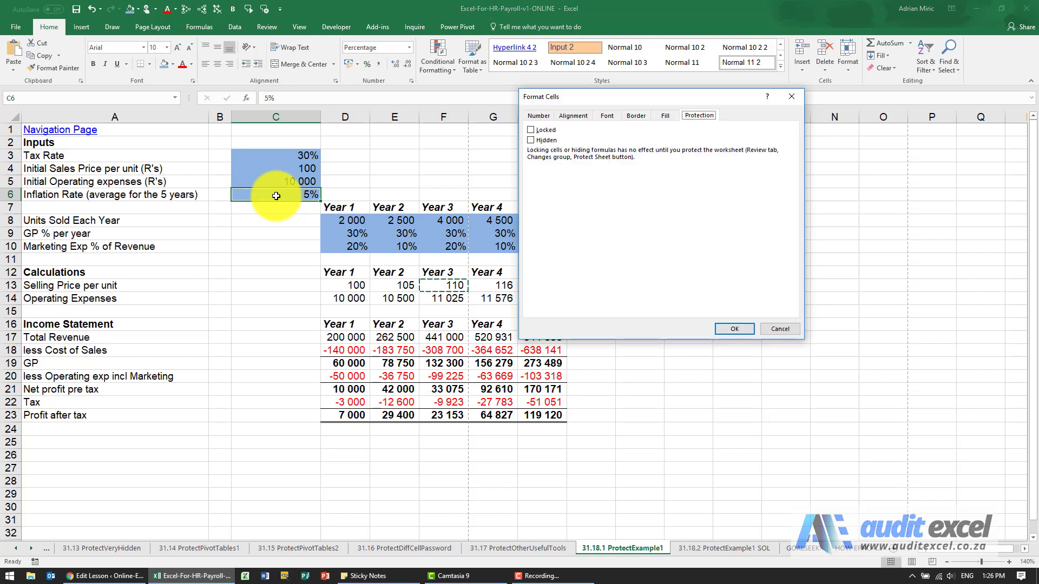
pyautogui.click(536, 131)
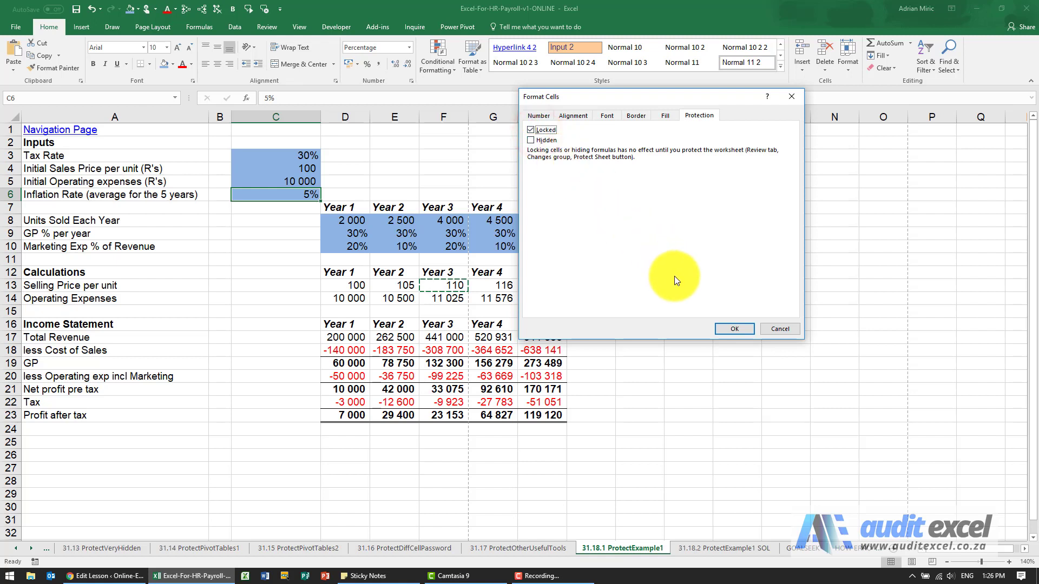
pyautogui.click(722, 327)
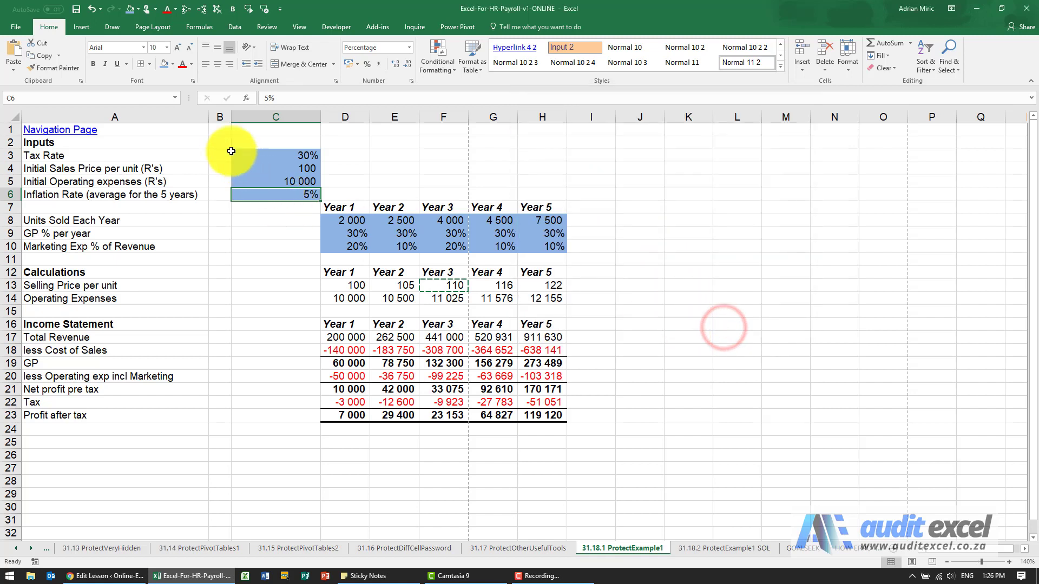
pyautogui.click(174, 66)
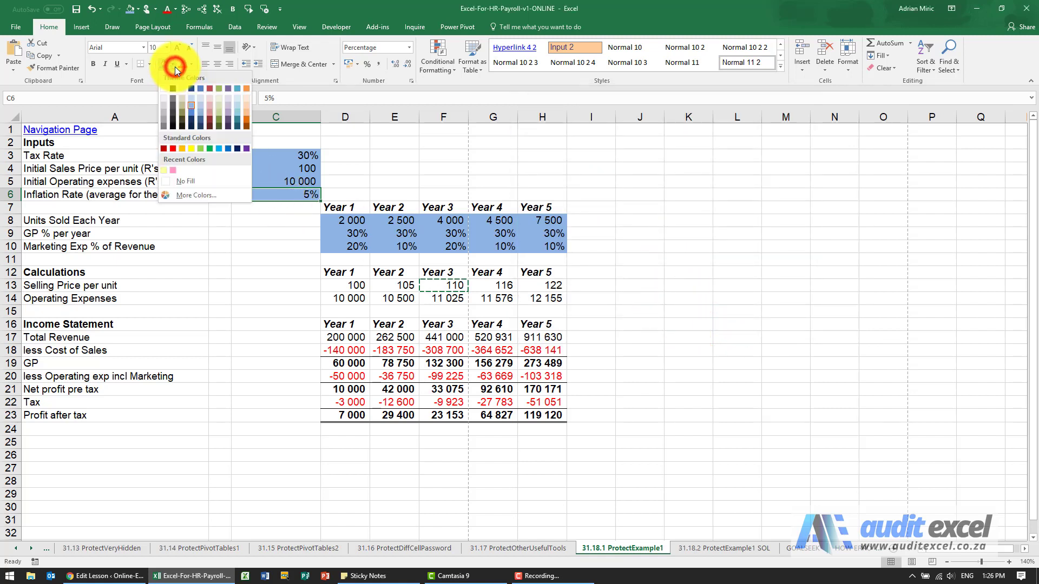
pyautogui.click(191, 98)
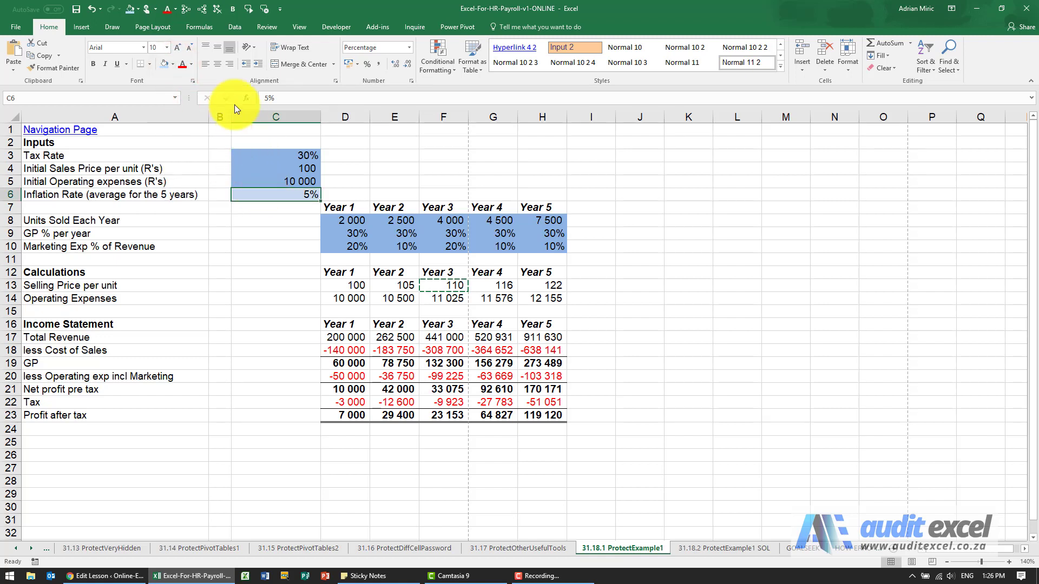
# - Add an allowed edit range for cell C6, enter and confirm the range password, and apply it
pyautogui.click(251, 25)
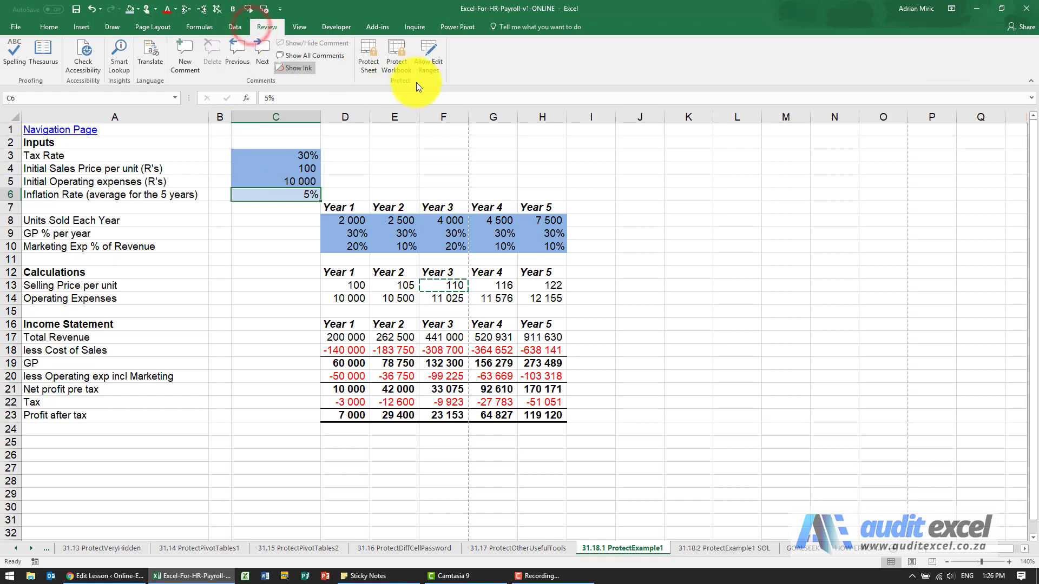
pyautogui.click(428, 60)
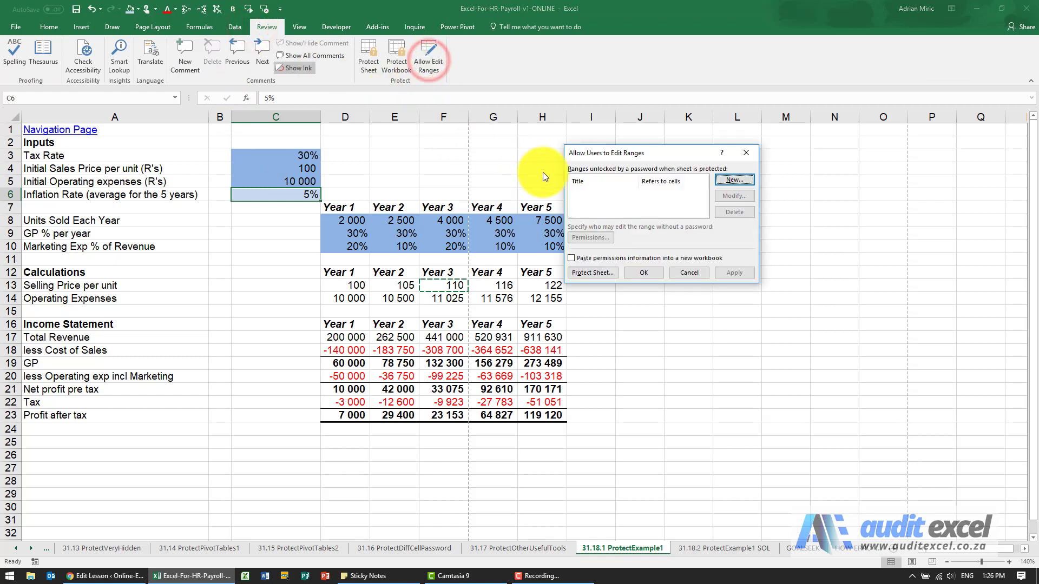
pyautogui.click(717, 182)
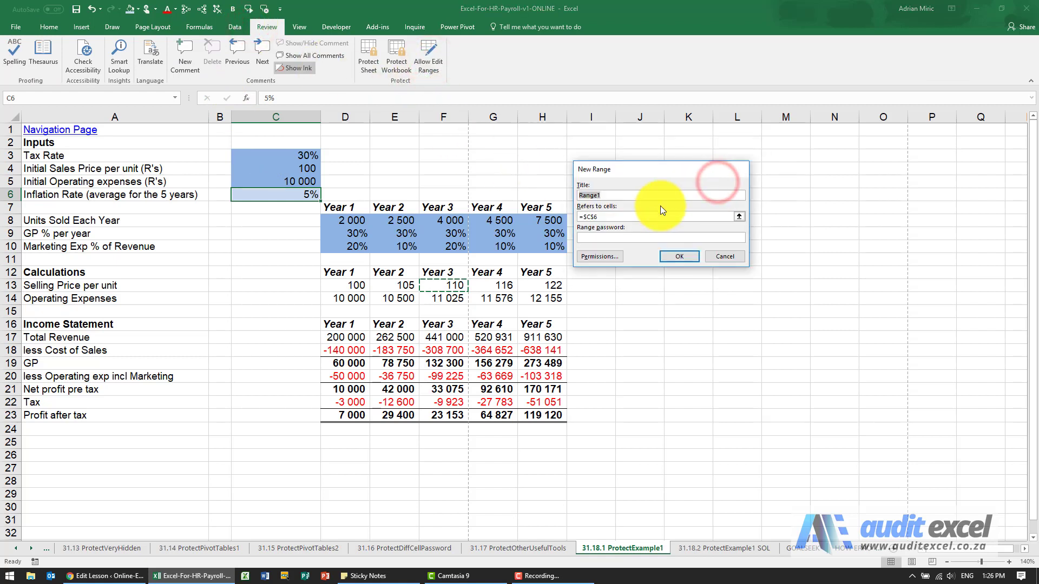
pyautogui.click(593, 236)
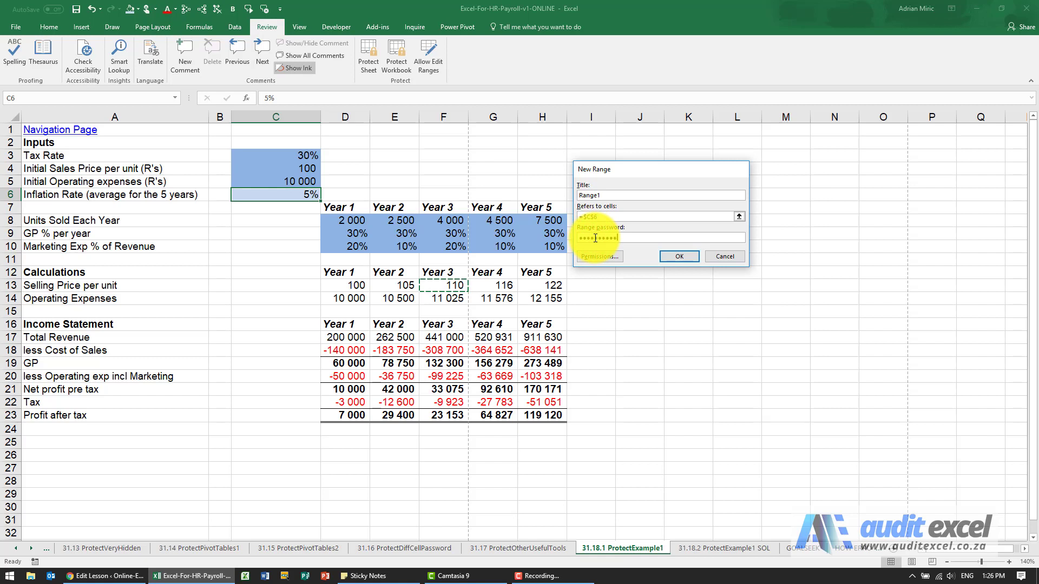
pyautogui.click(674, 254)
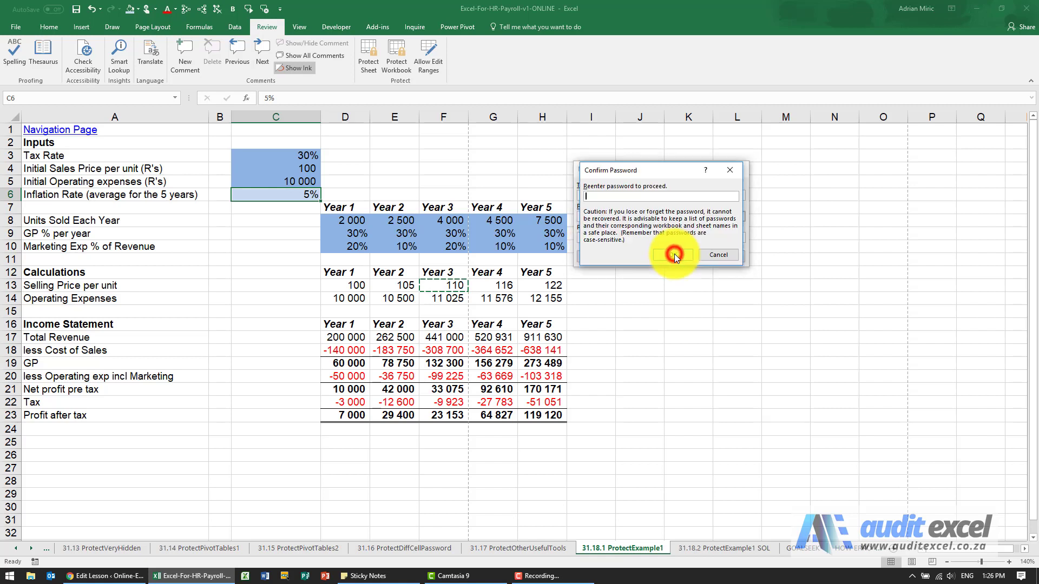
pyautogui.write('••••••••••')
pyautogui.click(674, 254)
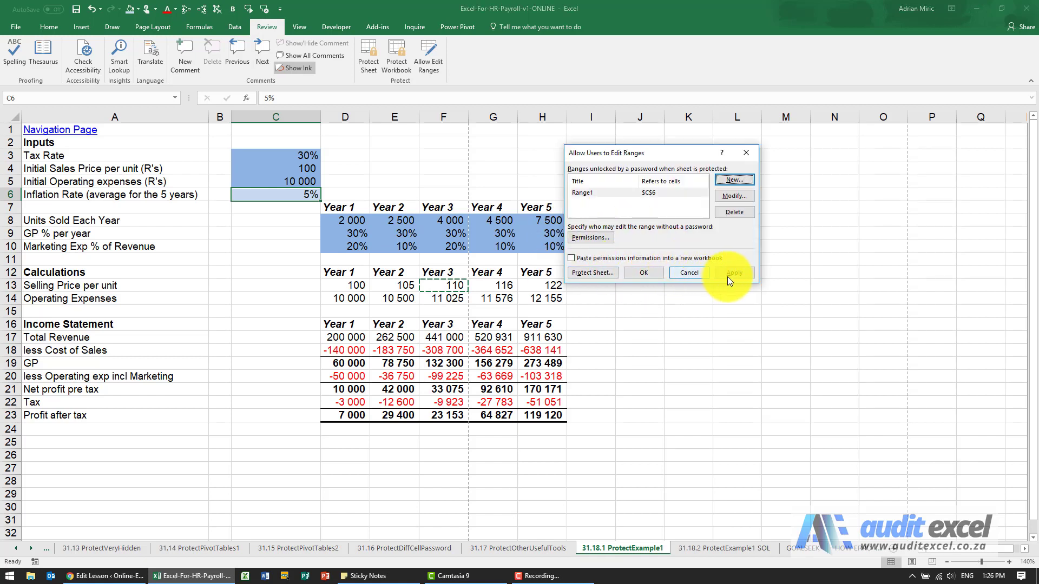
pyautogui.click(729, 276)
pyautogui.click(650, 275)
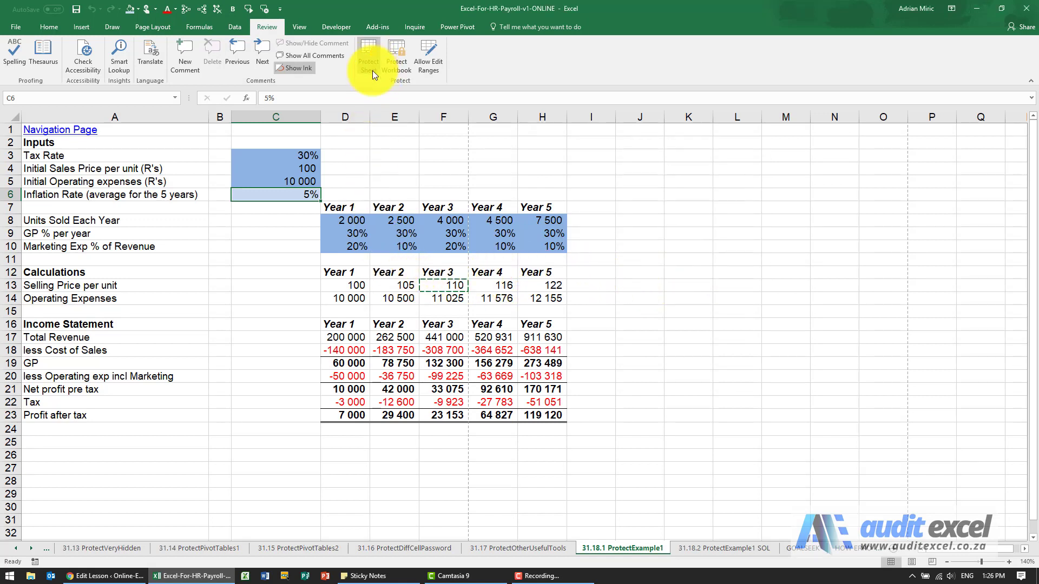
# - Restrict the Marketing Exp % cells D10:H10 with data validation to decimals greater than or equal to 0.1
pyautogui.click(368, 244)
pyautogui.moveTo(368, 245); pyautogui.dragTo(535, 243)
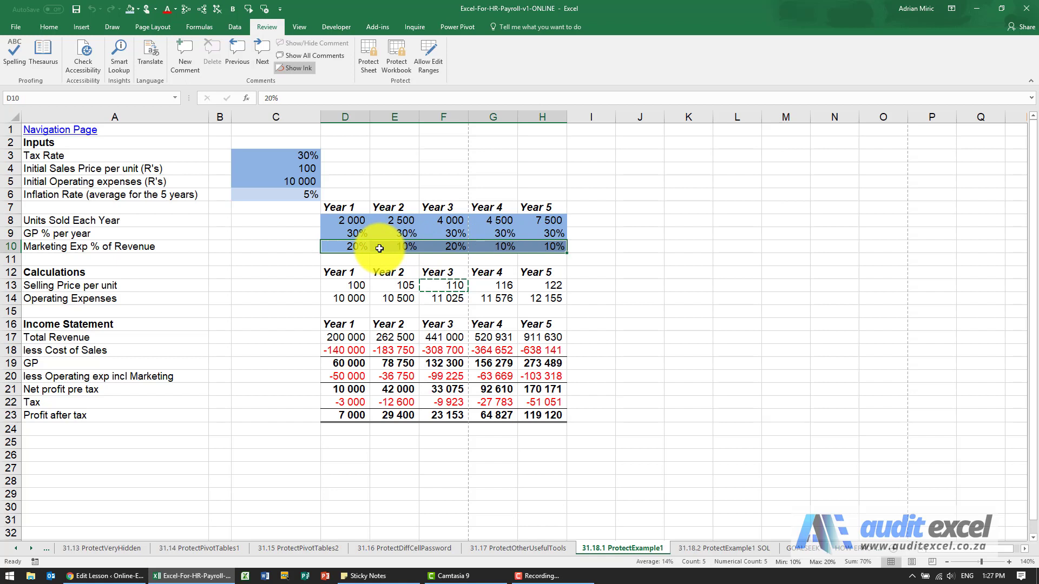
pyautogui.click(236, 29)
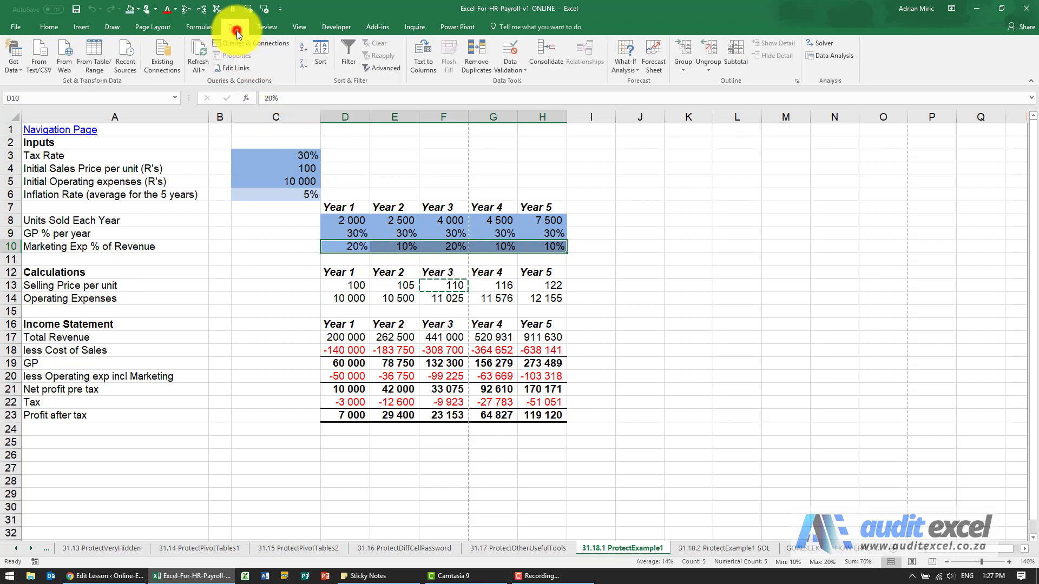
pyautogui.click(509, 53)
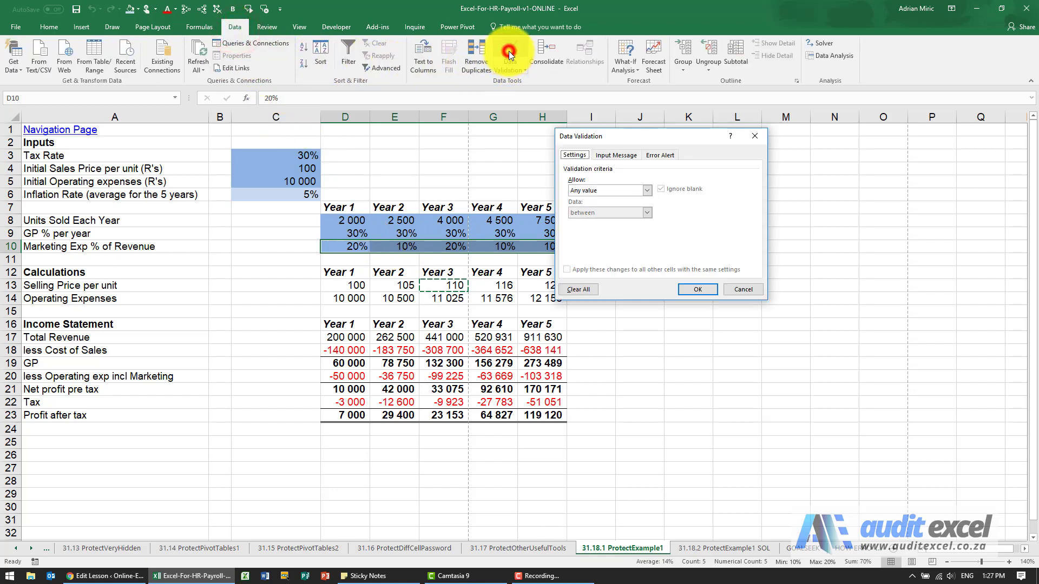
pyautogui.click(647, 191)
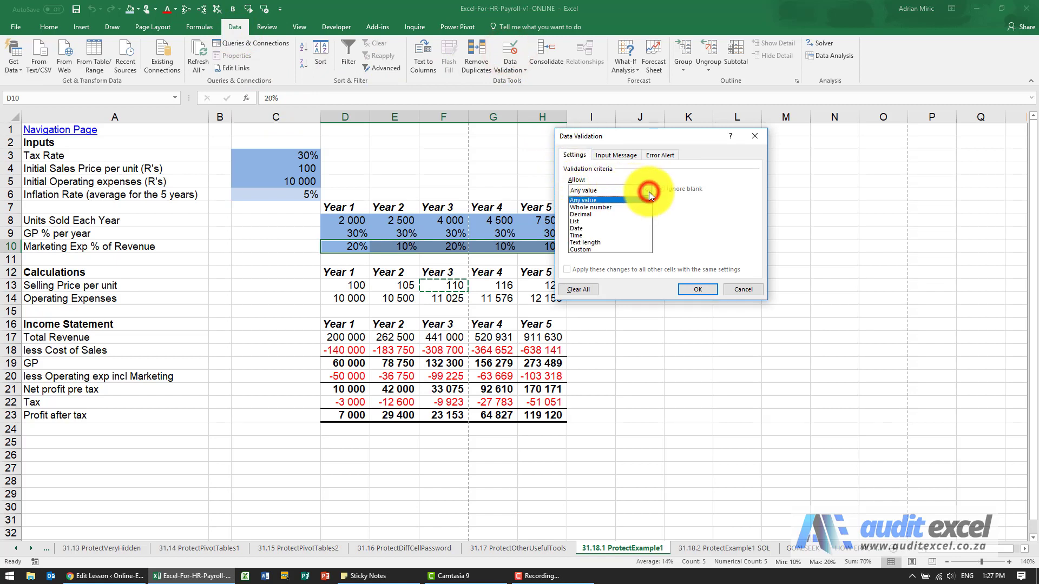
pyautogui.click(609, 213)
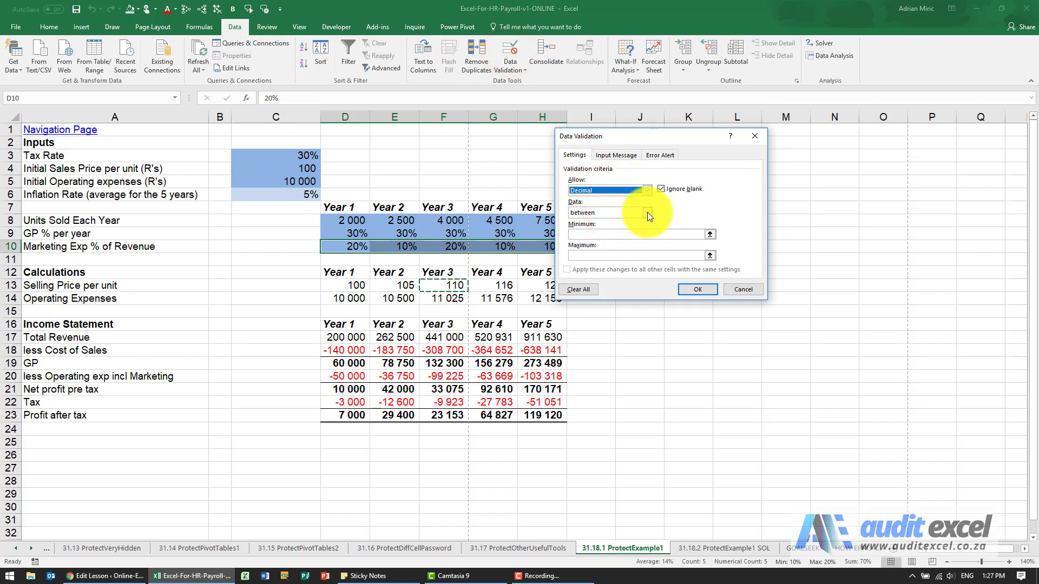
pyautogui.click(647, 212)
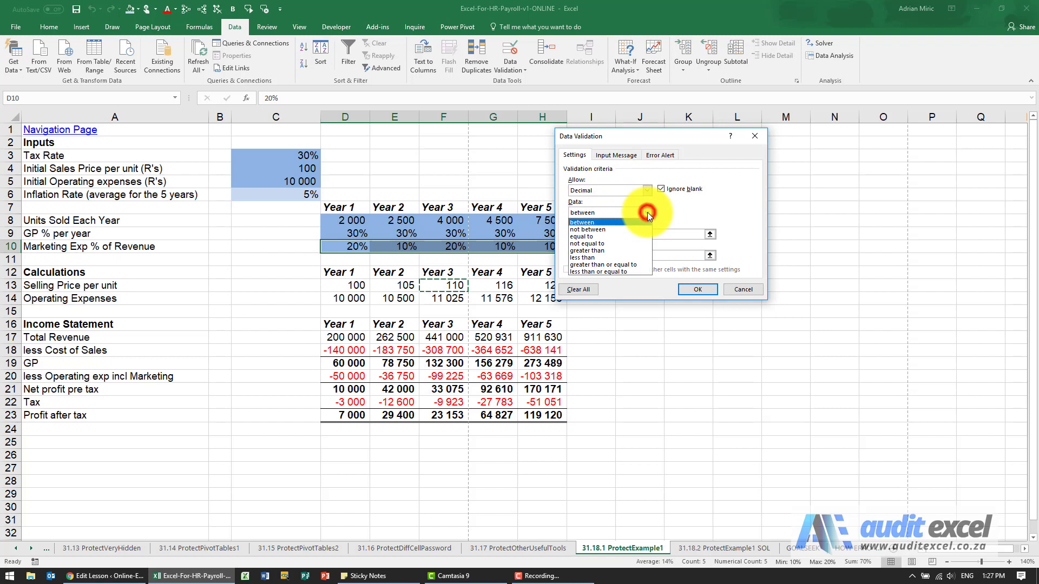
pyautogui.click(628, 264)
pyautogui.click(603, 234)
pyautogui.write('0.1')
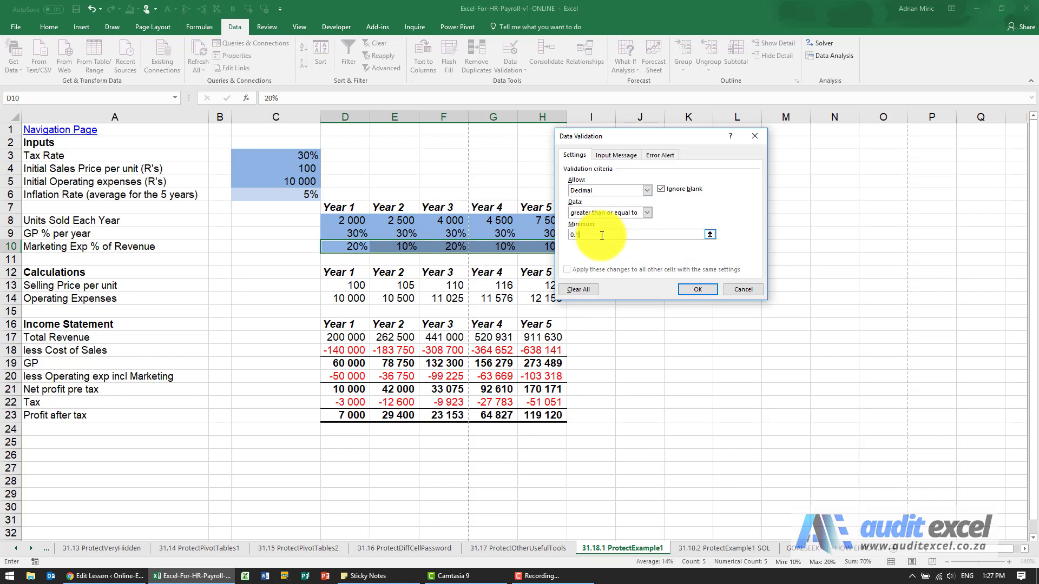
# - Give the validated cells the input message "Please enter a number bigger than 10%", apply it, and clear the leftover copy marquee
pyautogui.click(616, 155)
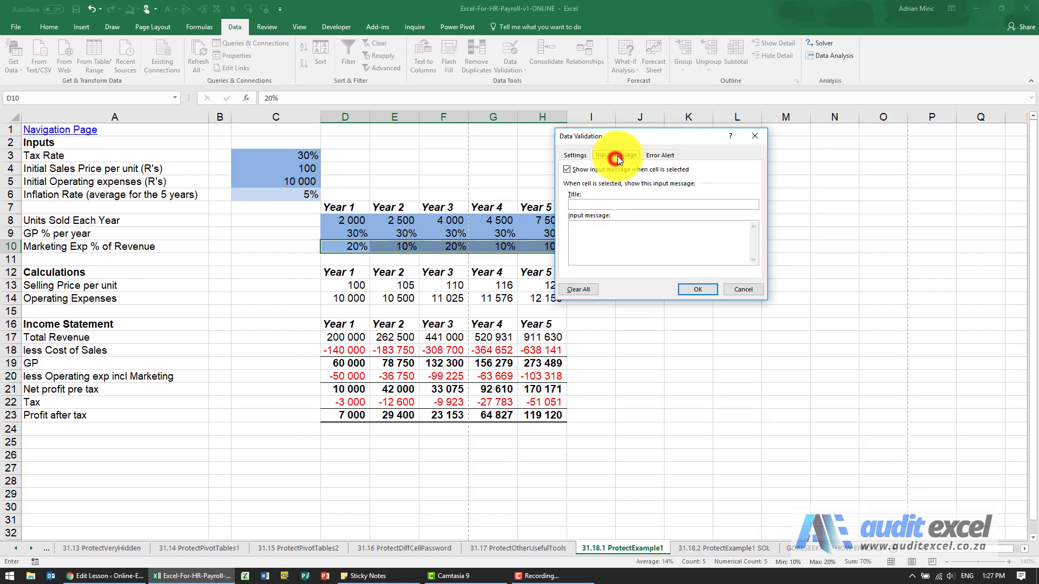
pyautogui.click(641, 227)
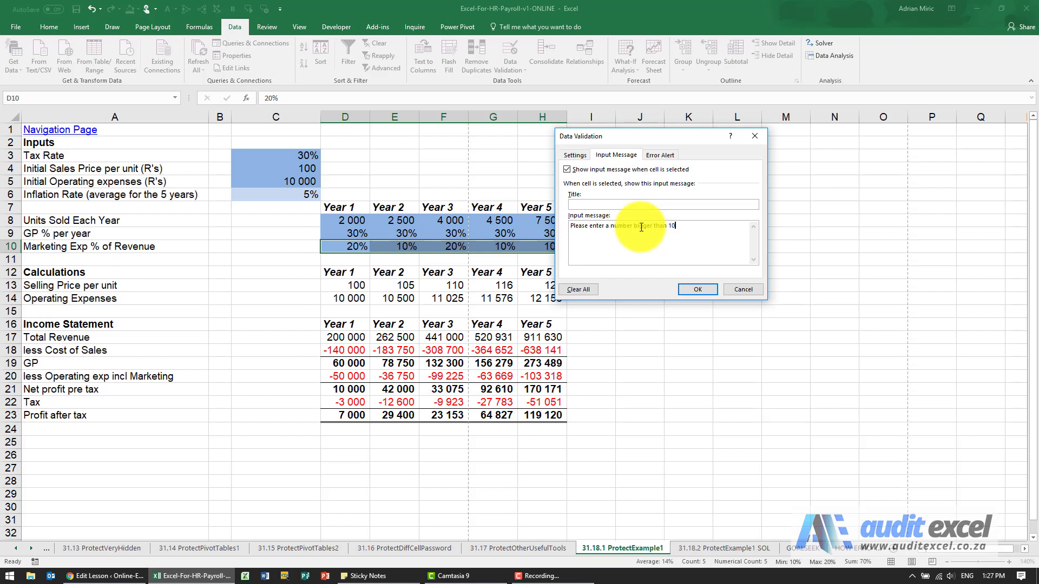
pyautogui.click(694, 289)
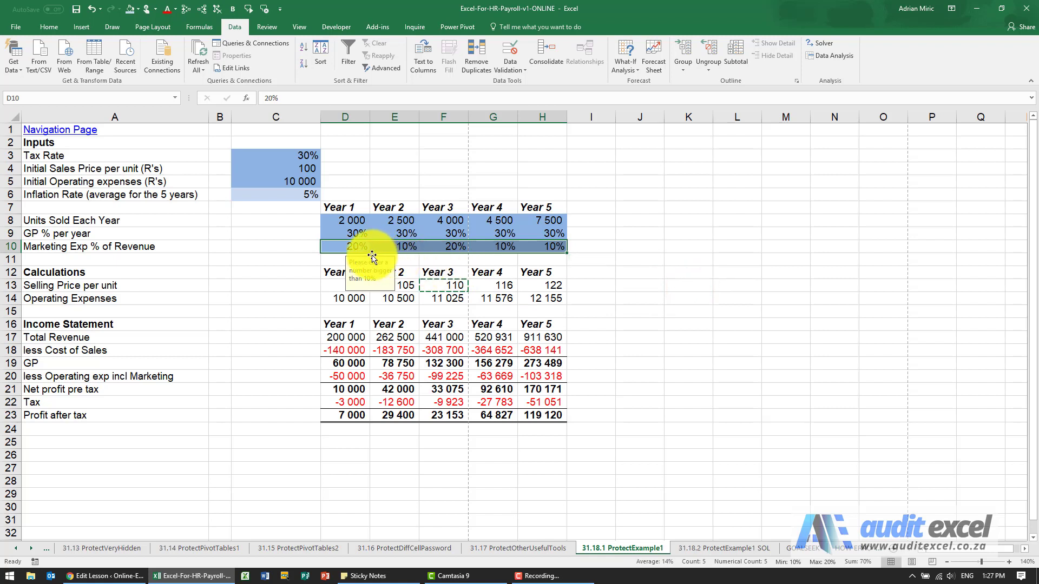
pyautogui.click(346, 244)
pyautogui.click(306, 258)
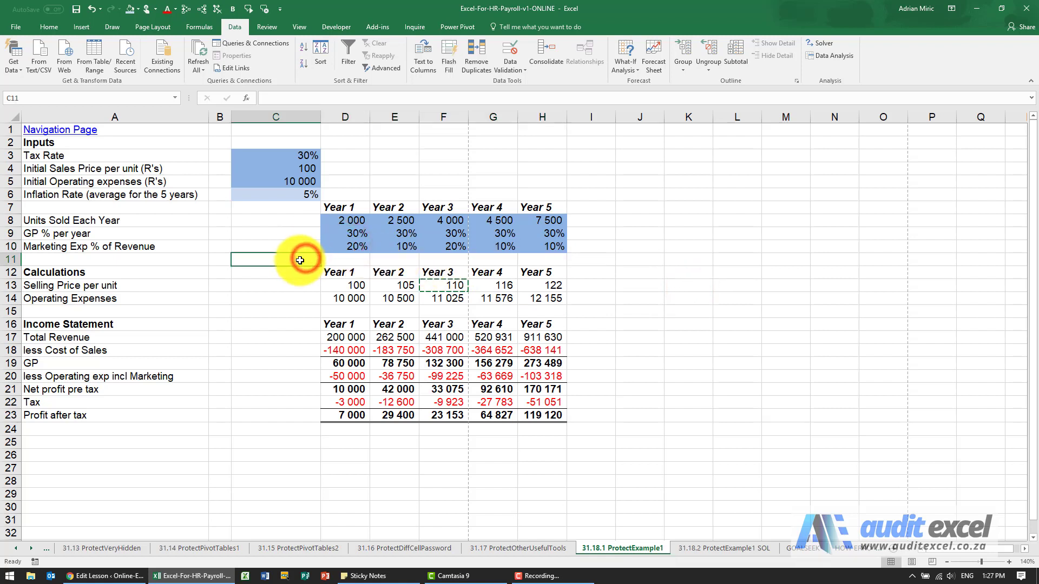
pyautogui.press('Escape')
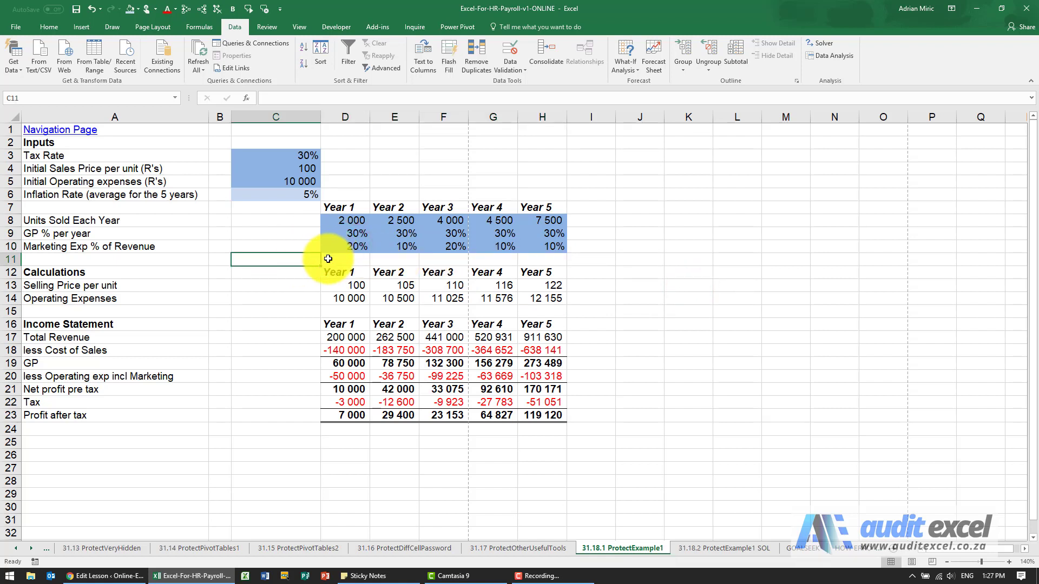
# - Protect the sheet, additionally allowing users to format columns and format rows
pyautogui.click(270, 27)
pyautogui.click(362, 63)
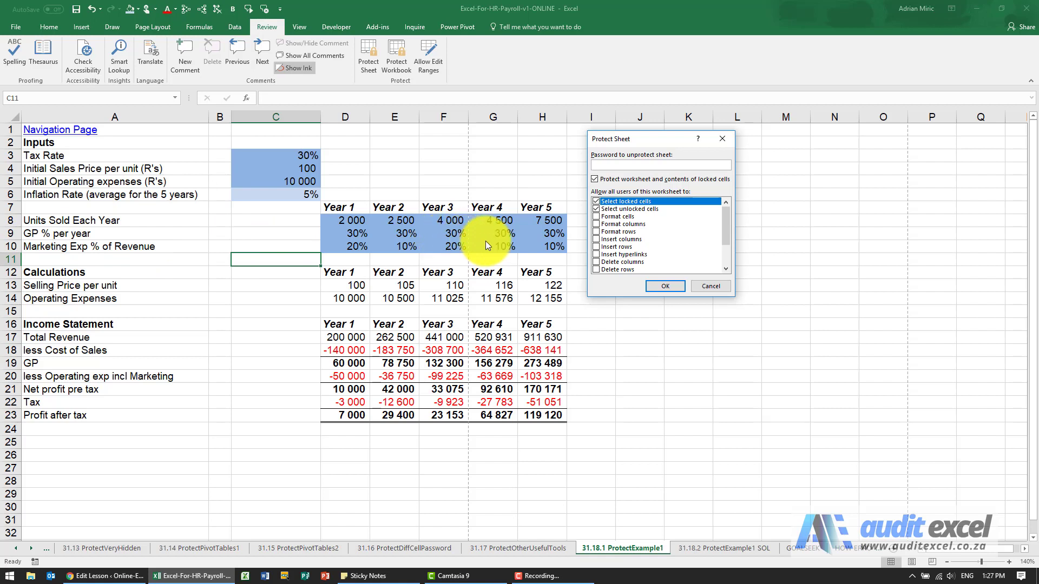
pyautogui.click(596, 224)
pyautogui.click(596, 231)
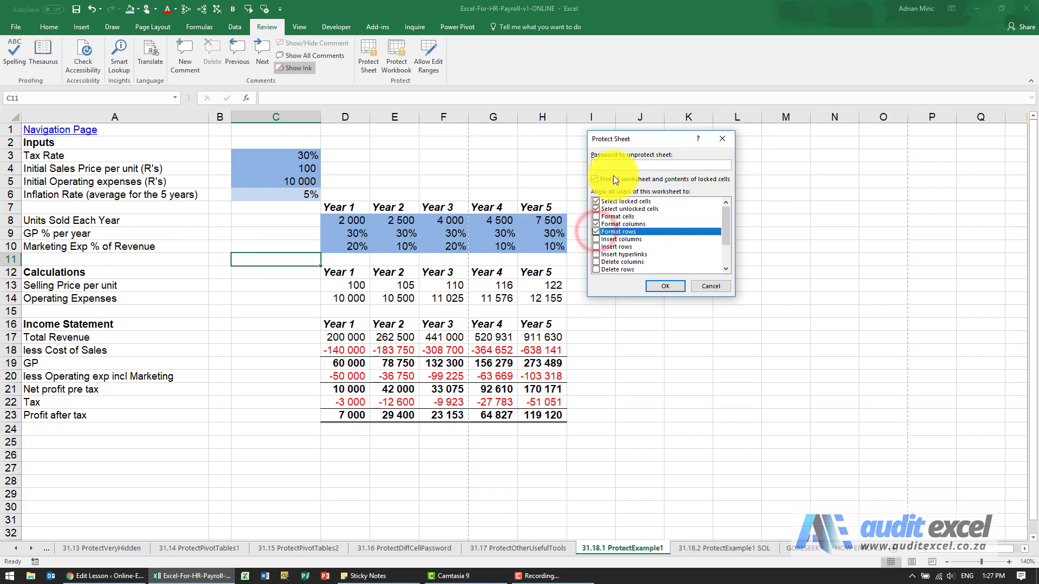
pyautogui.click(659, 284)
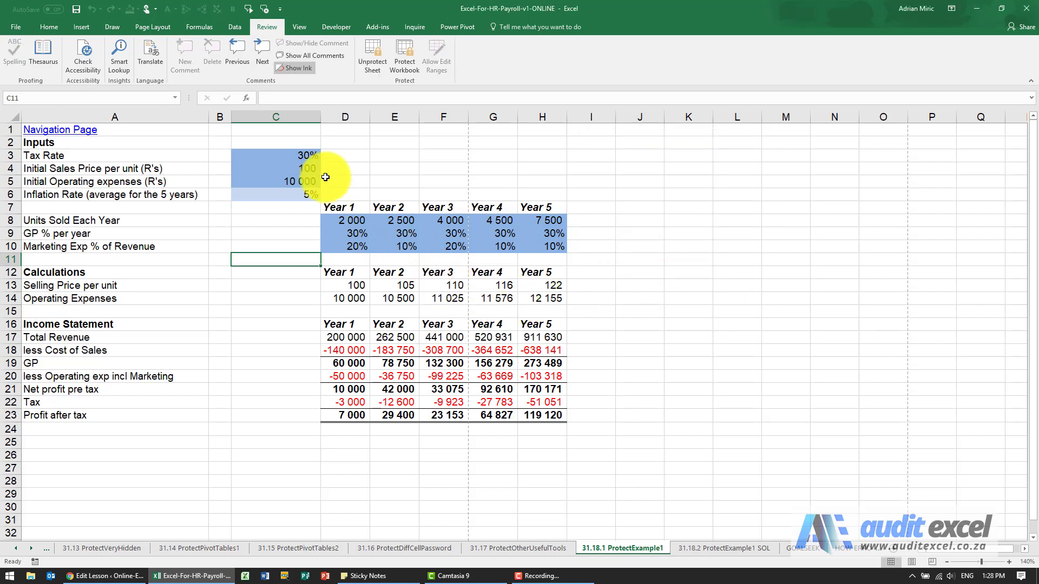
# - Set the Tax Rate in C3 to 28% on the protected sheet
pyautogui.click(298, 156)
pyautogui.write('28')
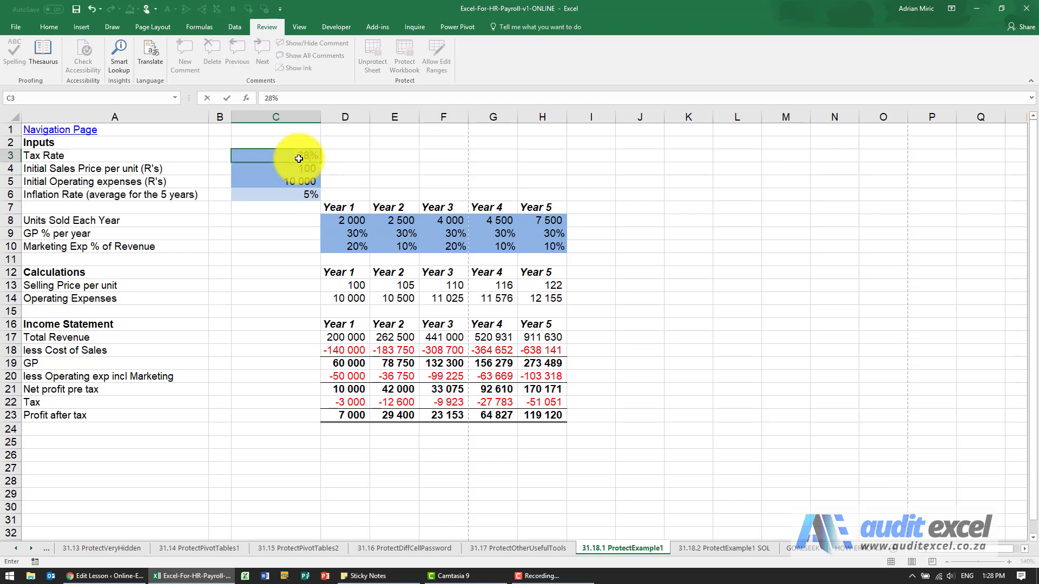
pyautogui.press('Return')
# - Try to edit the locked Year 1 selling price formula in D13
pyautogui.click(350, 284)
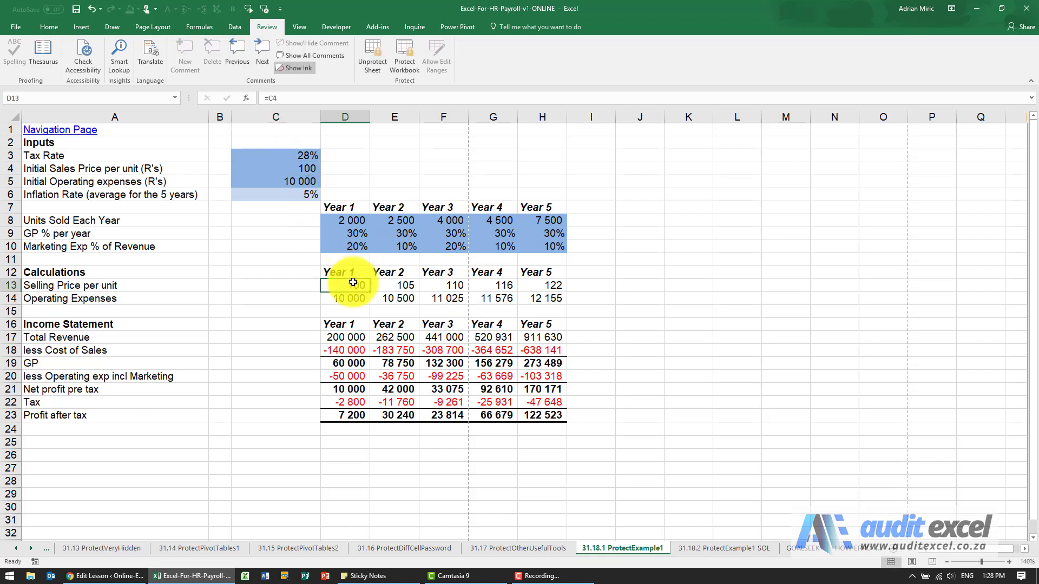
pyautogui.doubleClick(353, 282)
pyautogui.press('Return')
# - Unlock the inflation rate cell C6 with the range password and set its value to 6%
pyautogui.click(309, 197)
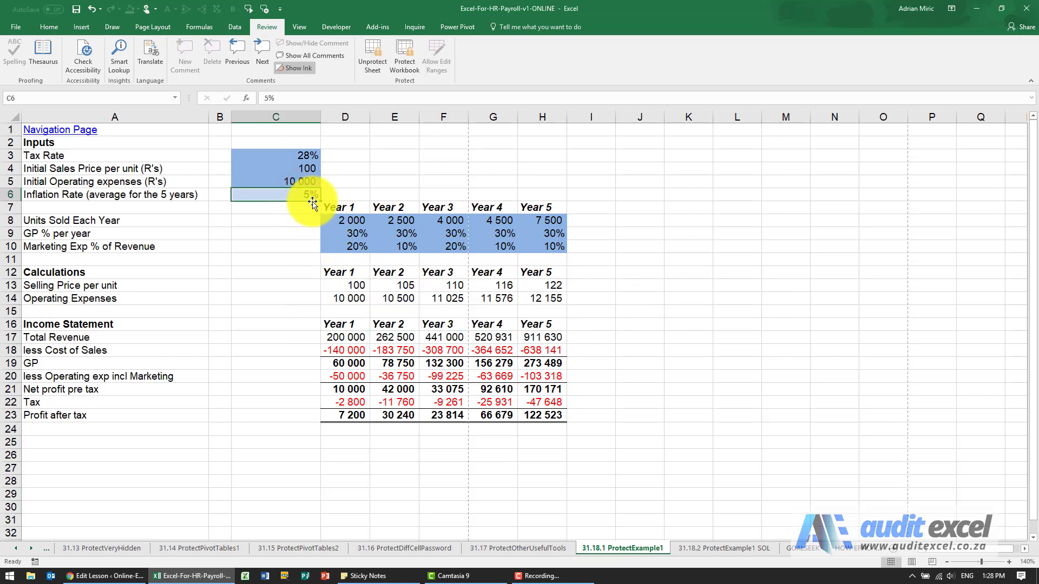
pyautogui.press('Delete')
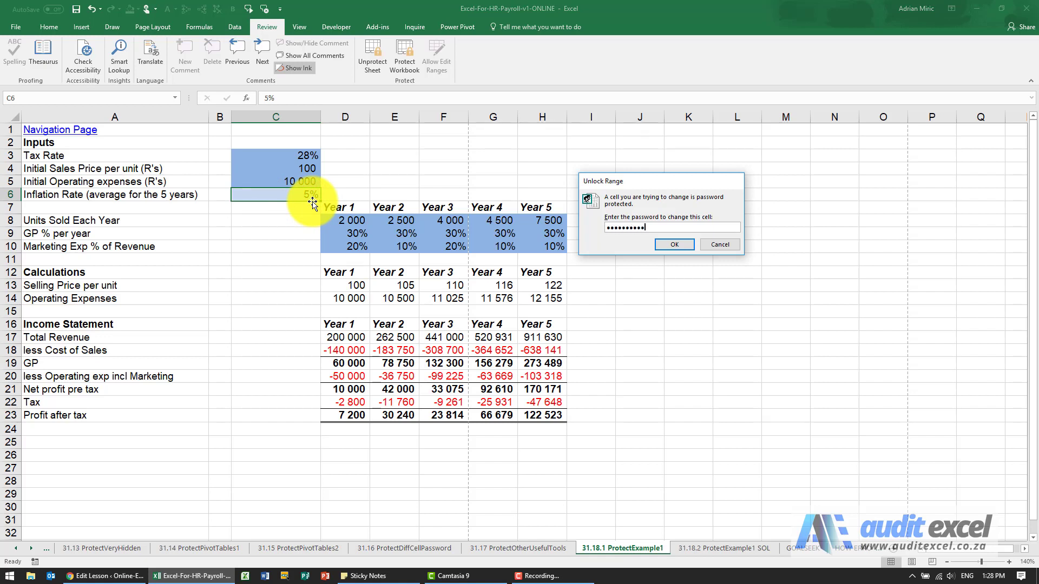
pyautogui.press('Return')
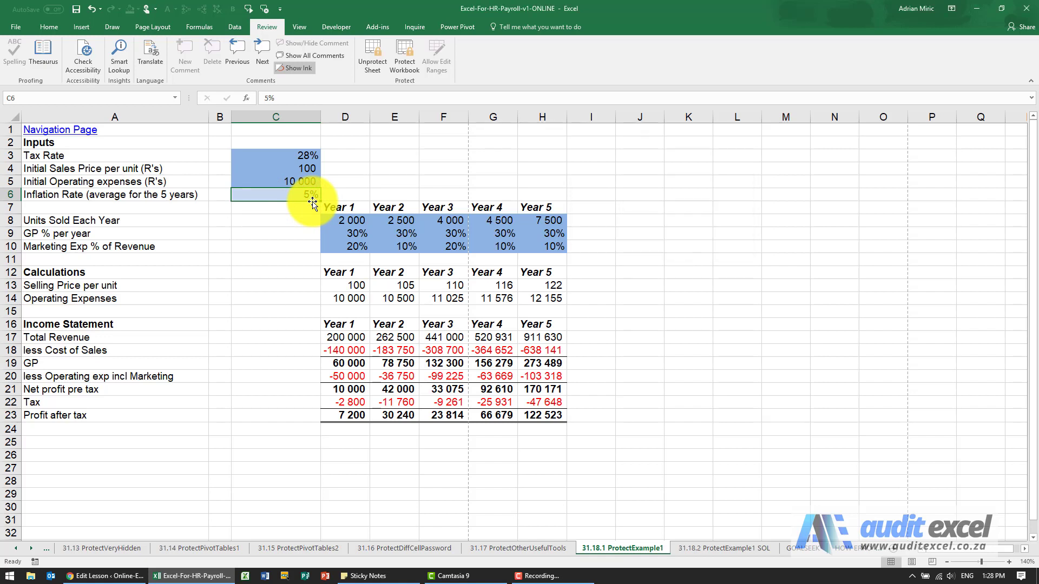
pyautogui.write('6')
pyautogui.press('Return')
pyautogui.press('Up')
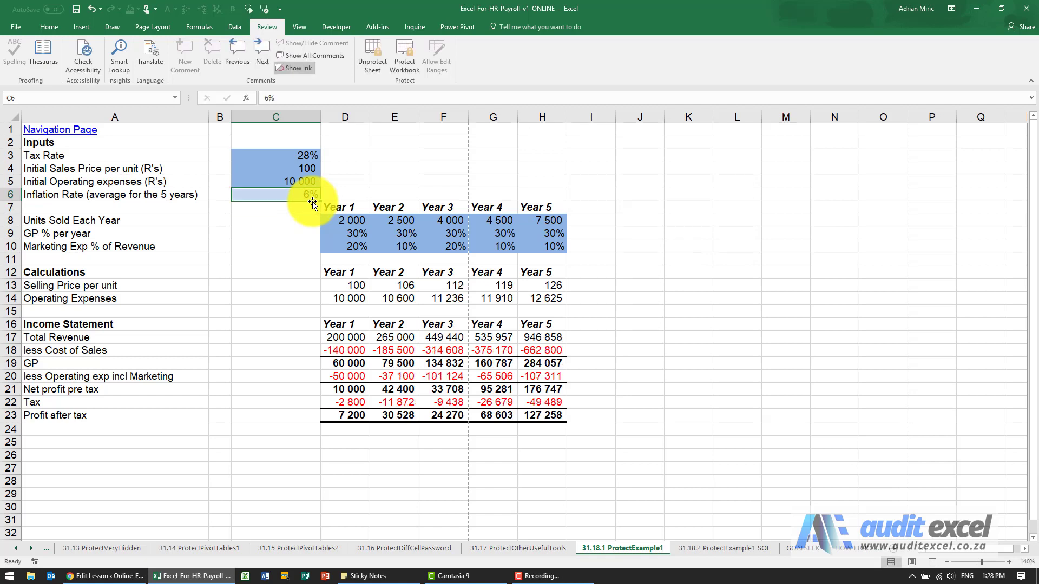
# - Set the Year 5 units sold in H8 to 15000 and autofit the width of column H
pyautogui.click(535, 218)
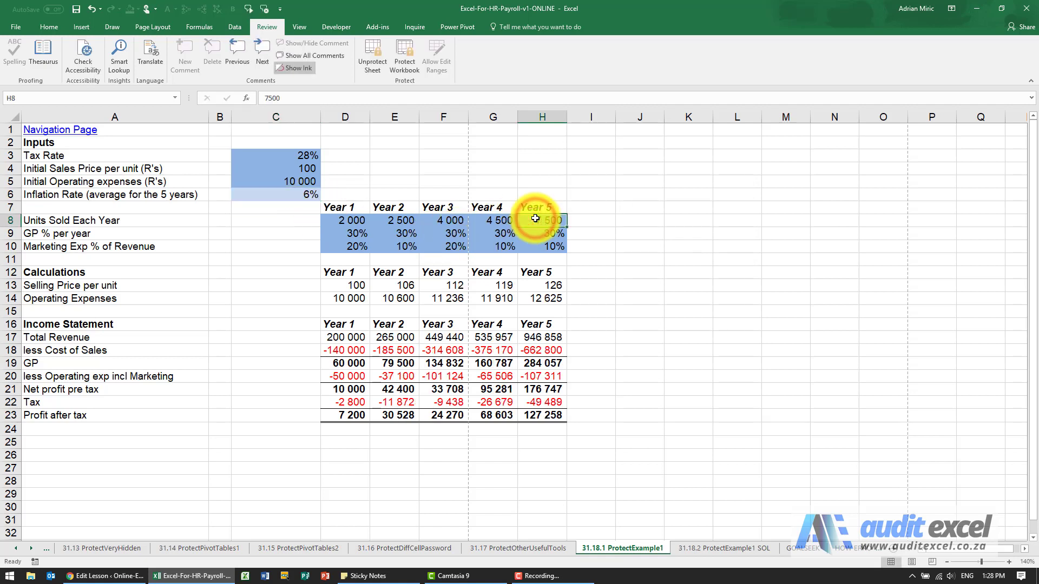
pyautogui.write('15')
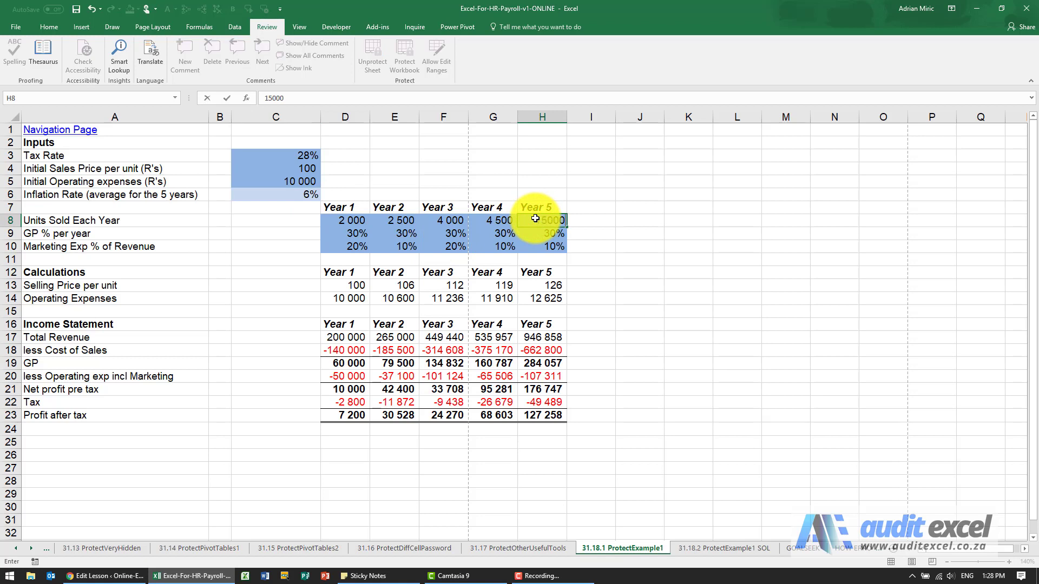
pyautogui.press('Return')
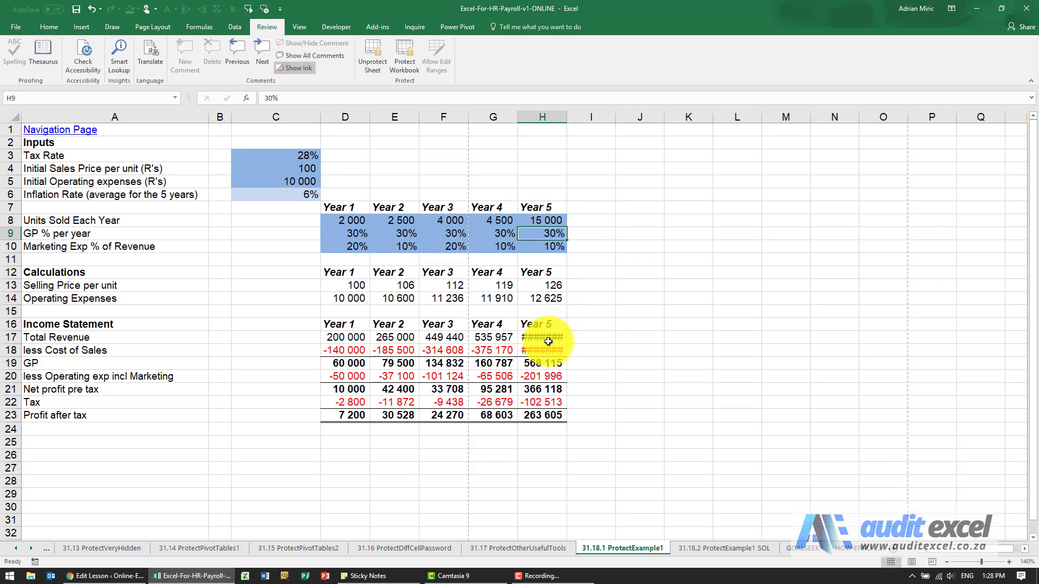
pyautogui.doubleClick(567, 118)
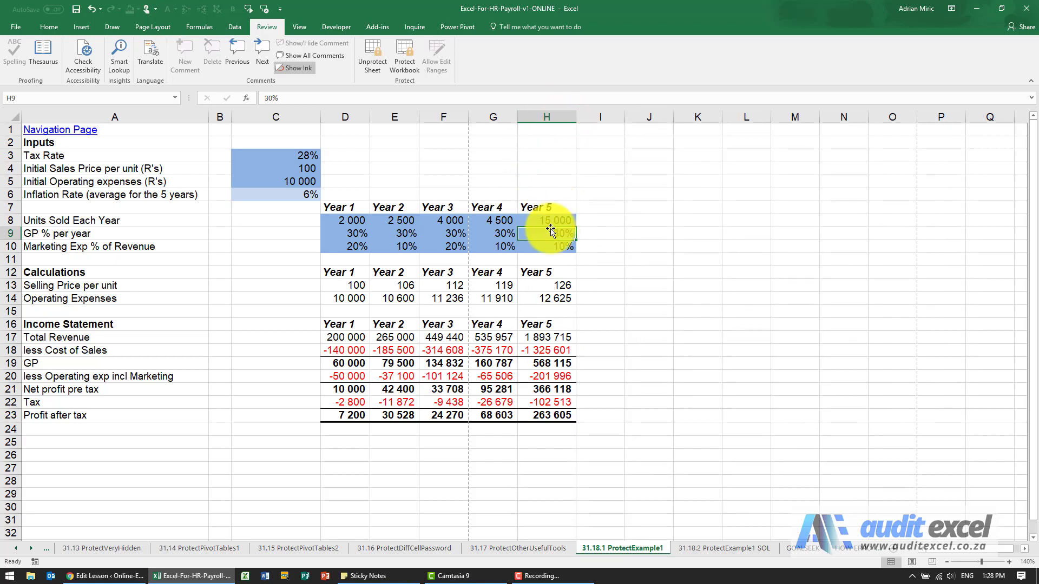